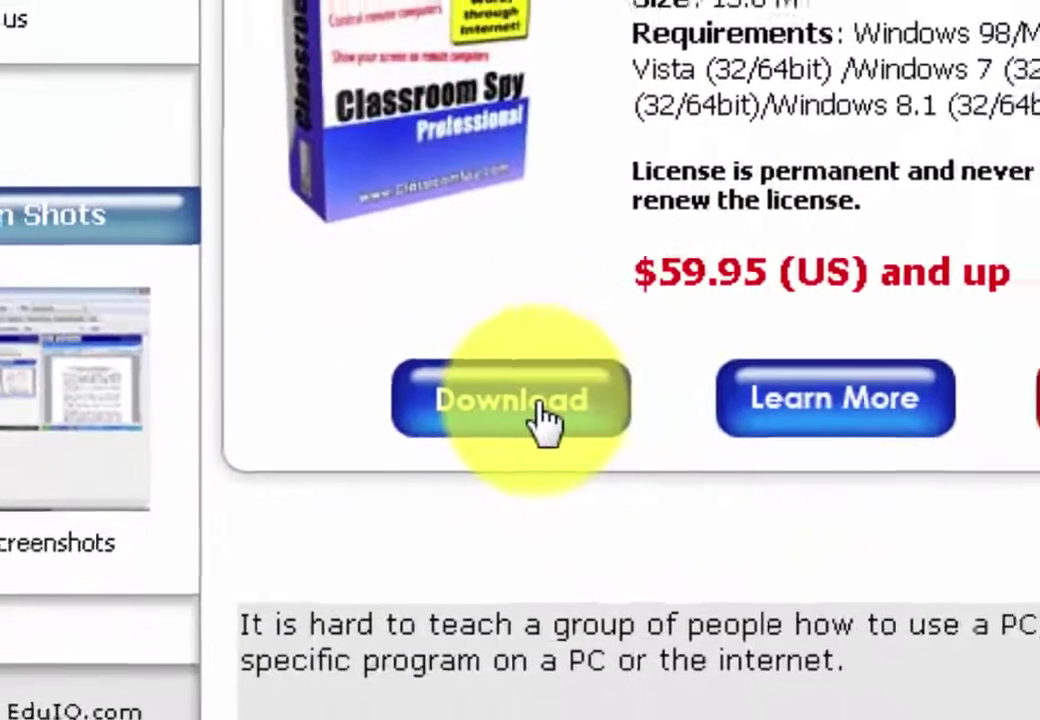
Download classroomspypro.exe from the ClassroomSpy.com product page with IDM, checking its save folder.
click(558, 415)
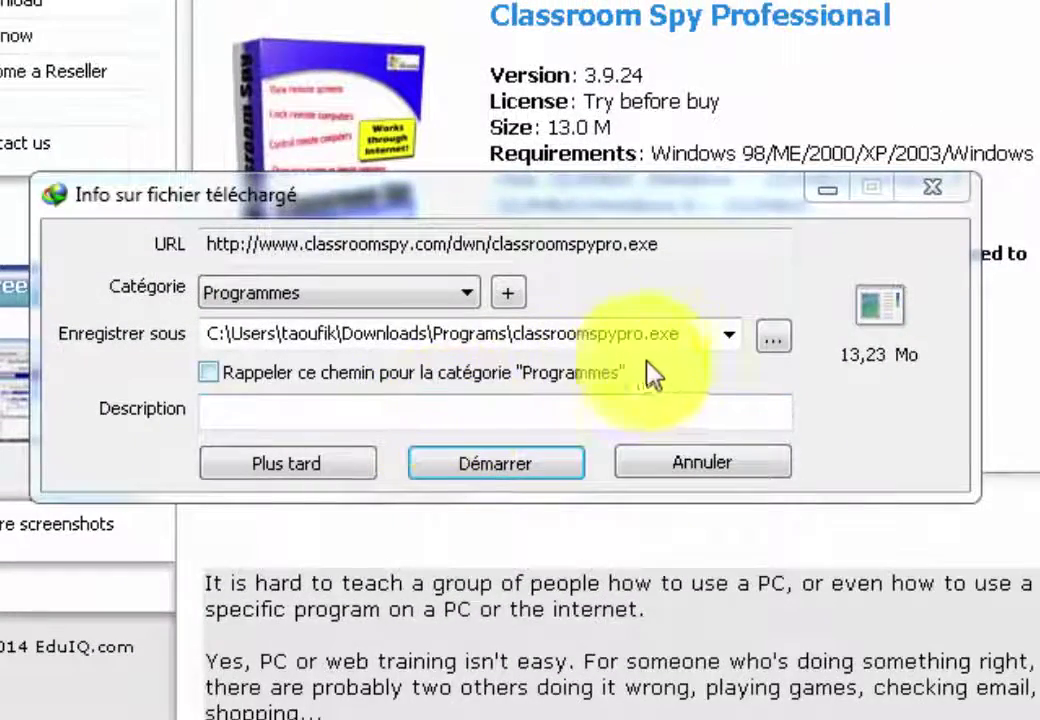
click(685, 333)
click(512, 473)
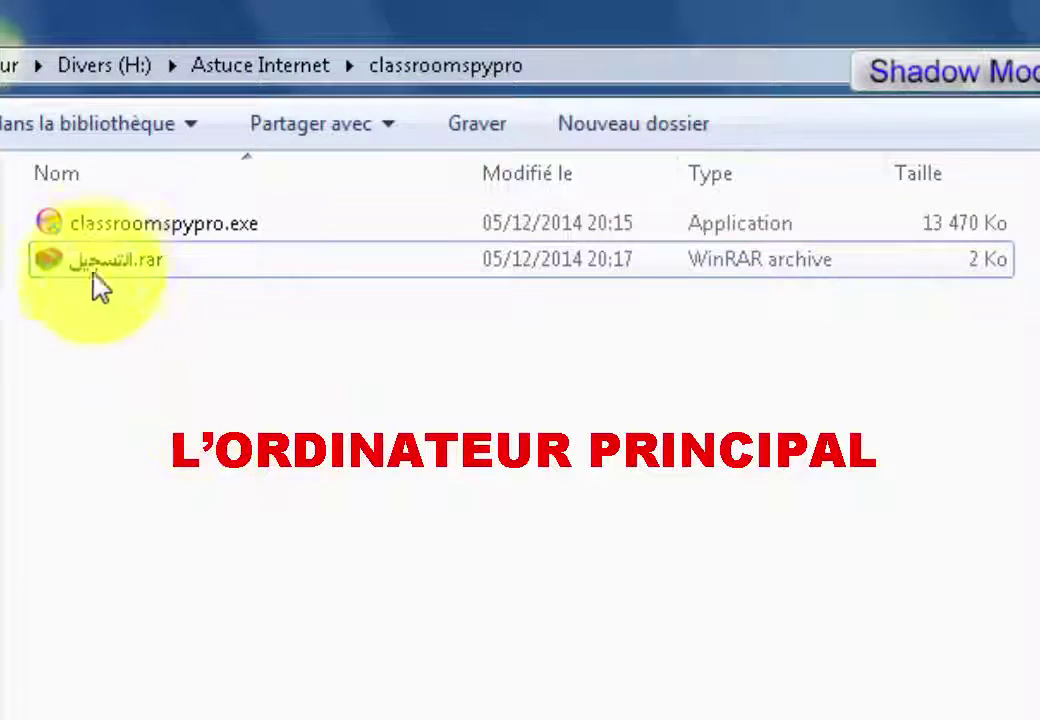
Run classroomspypro.exe, accept the licence, and install the Console into C:\Program Files\Classroom Spy Pro.
double_click(118, 234)
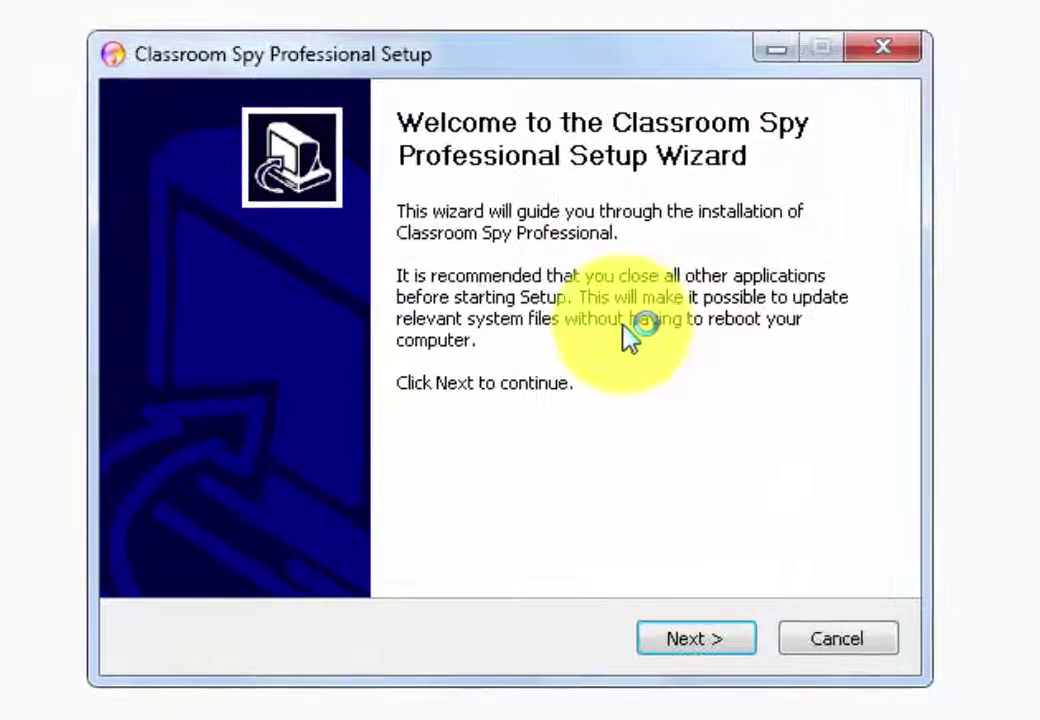
click(688, 642)
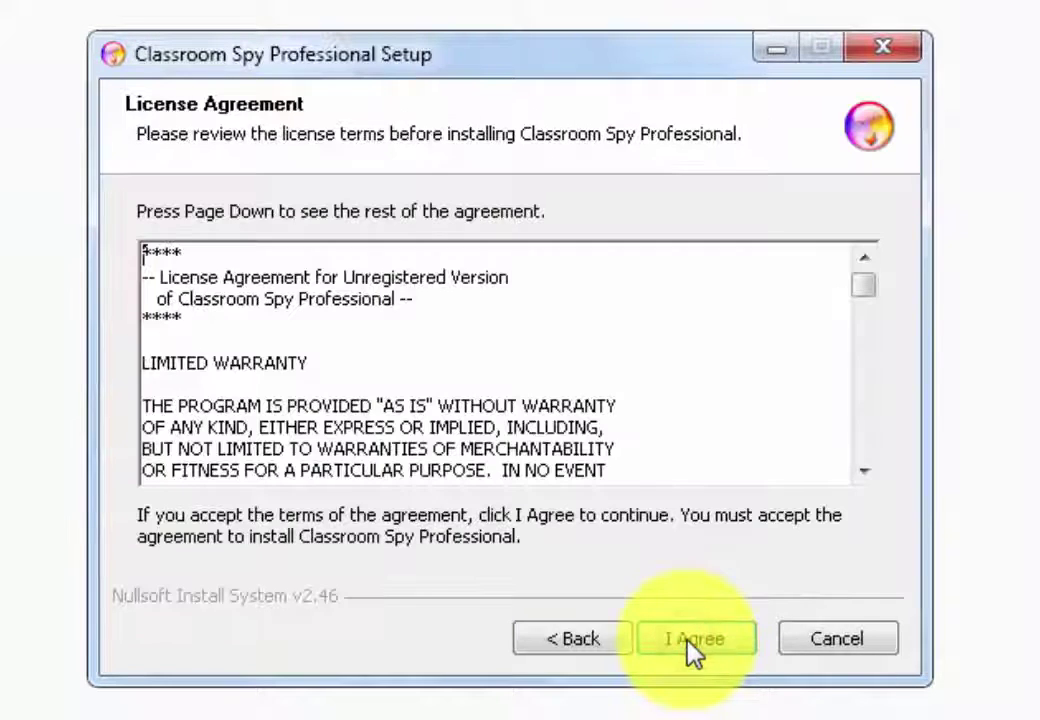
click(692, 643)
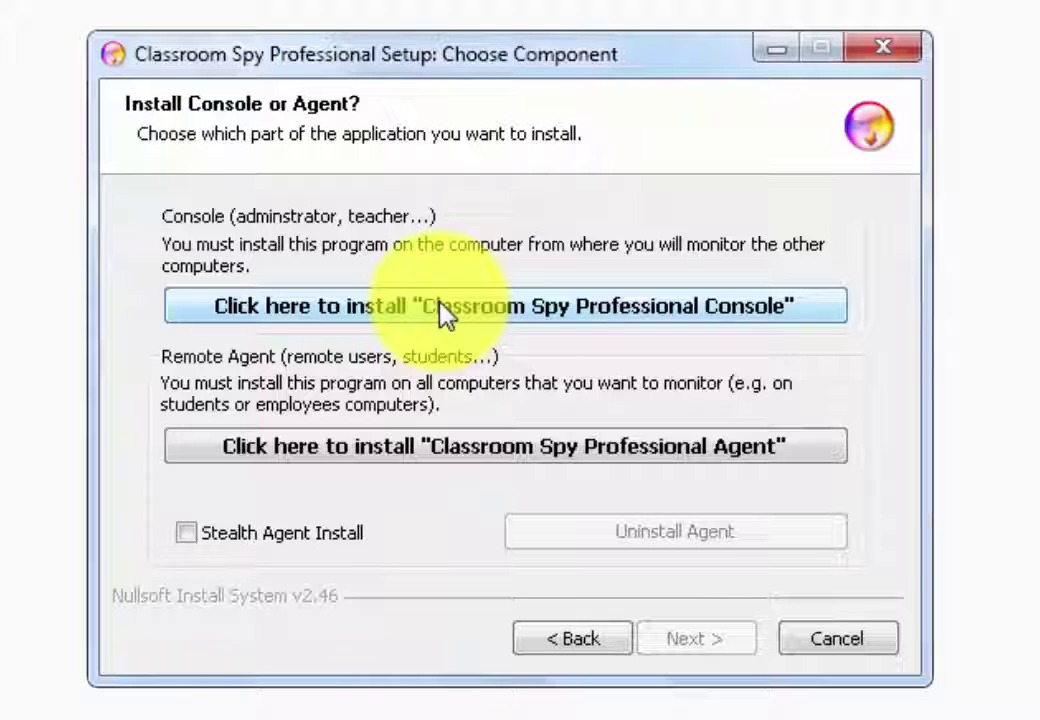
click(441, 308)
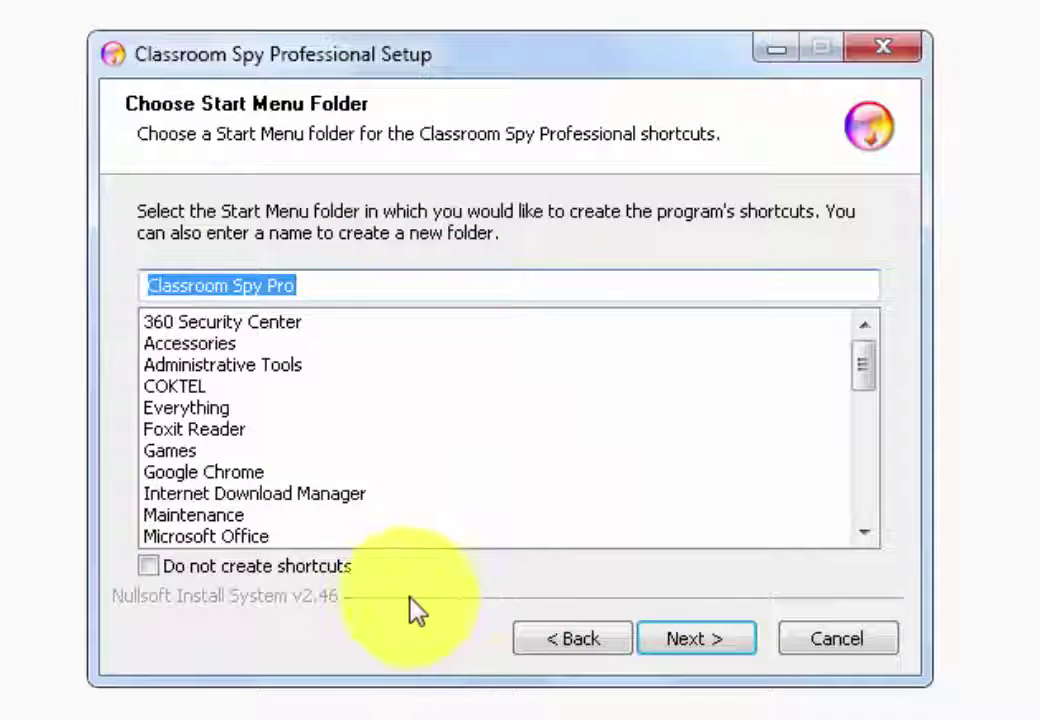
click(718, 645)
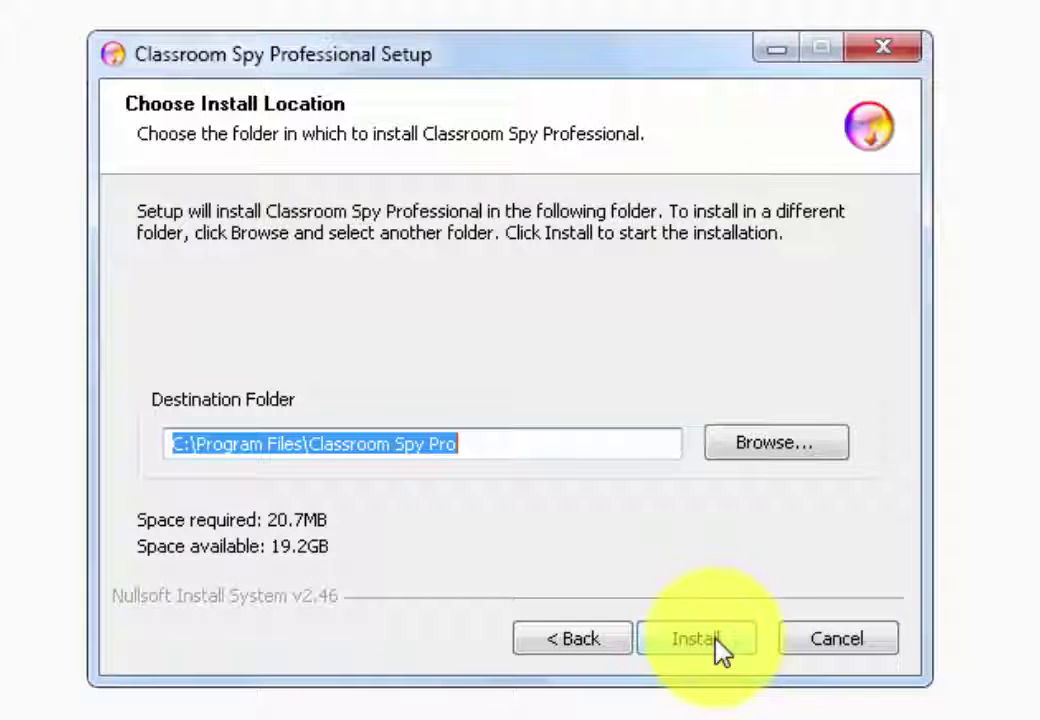
click(716, 641)
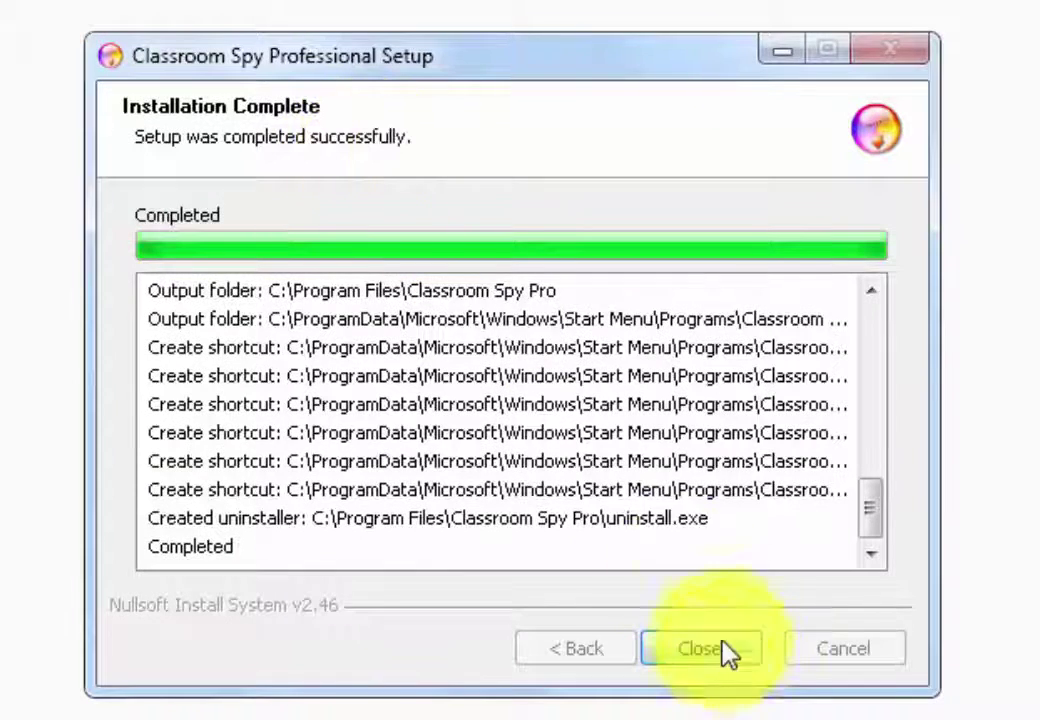
click(718, 647)
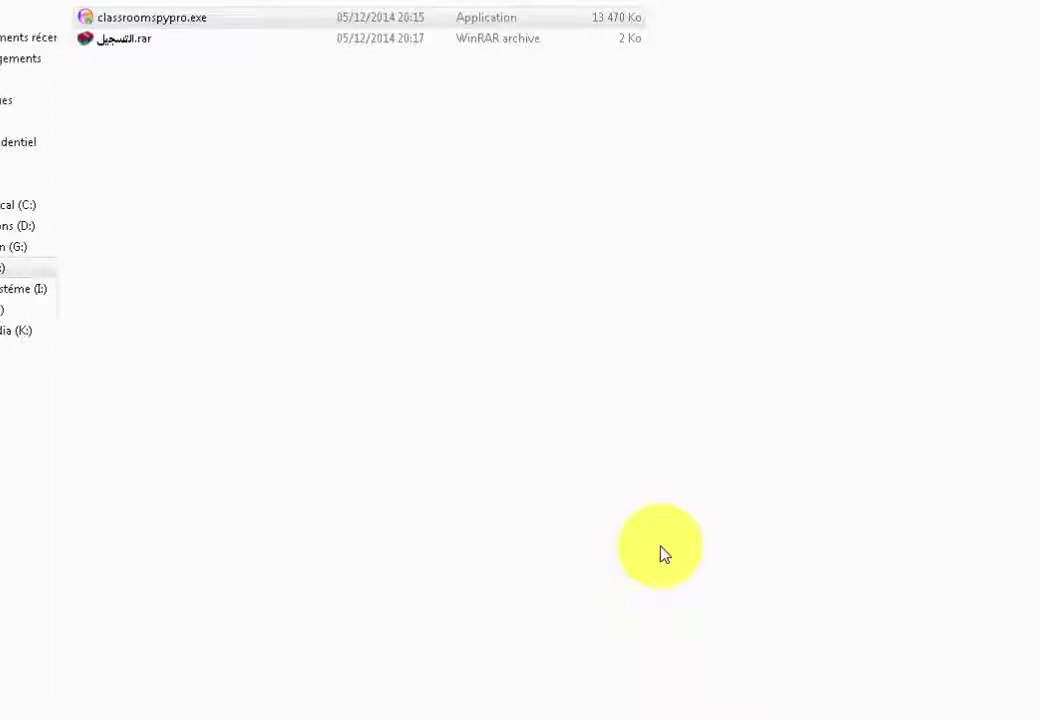
Launch Classroom Spy Professional from the Classroom Spy Pro folder in the Start menu.
key(alt+F4)
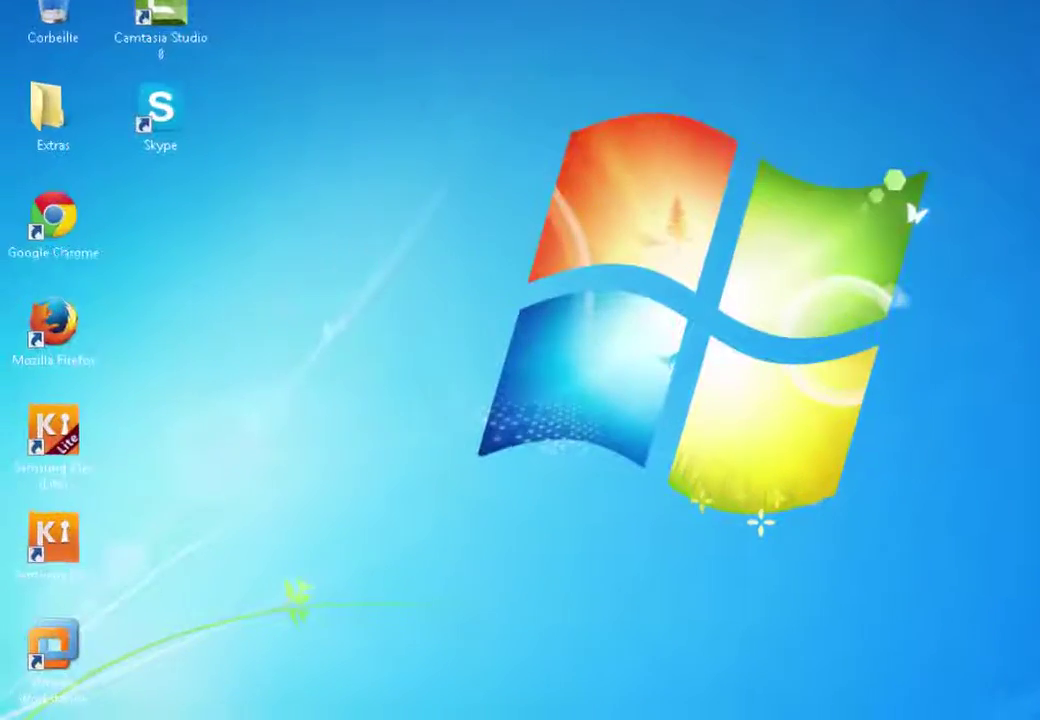
key(super)
click(129, 672)
click(215, 565)
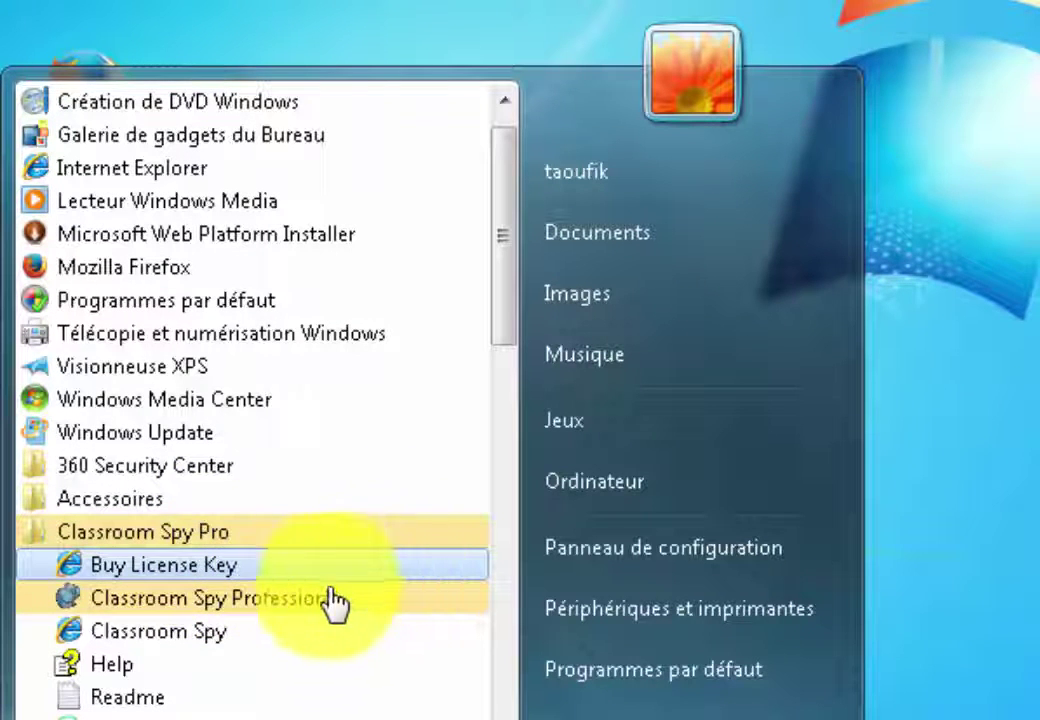
click(174, 600)
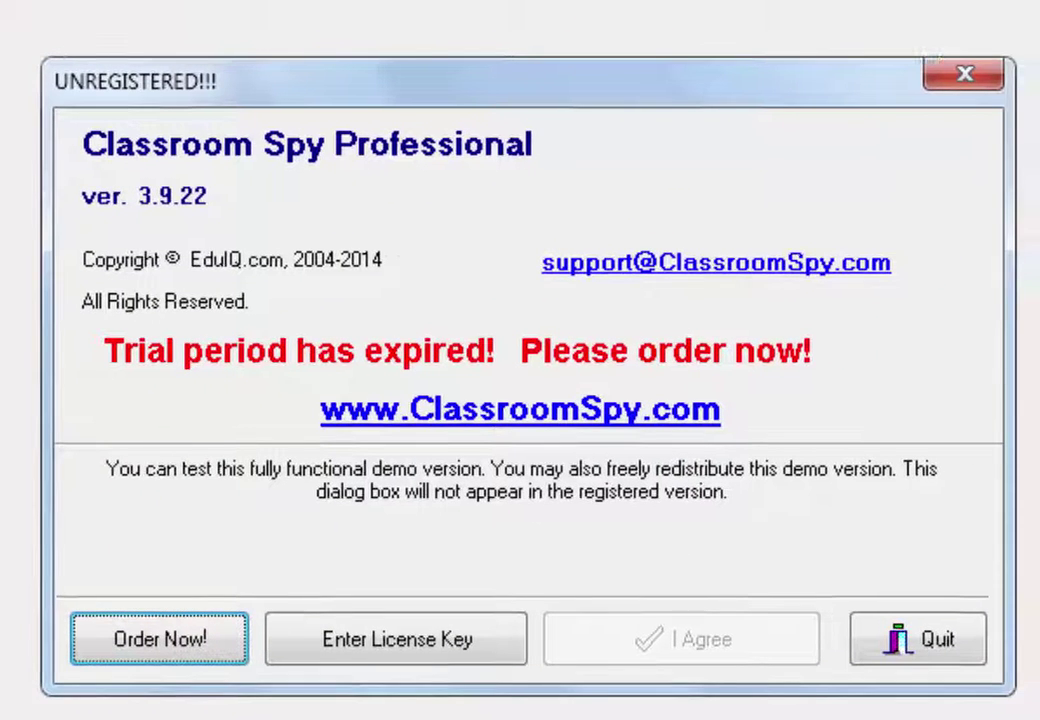
Enter the registration name and paste the licence key in the Enter License Key form.
click(413, 650)
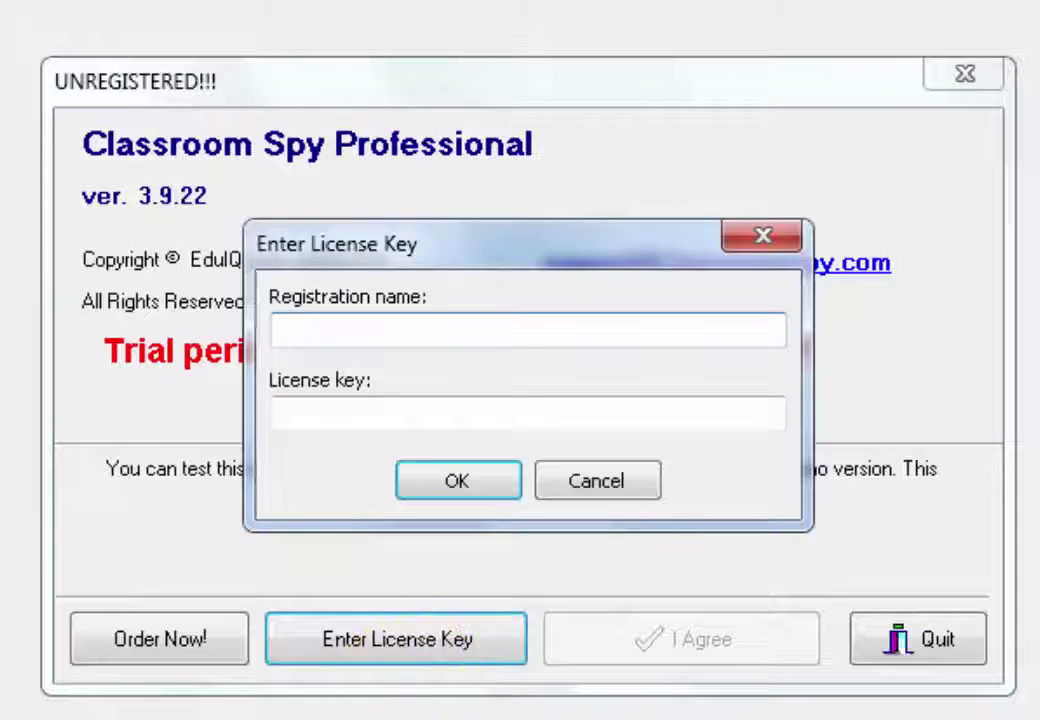
click(278, 411)
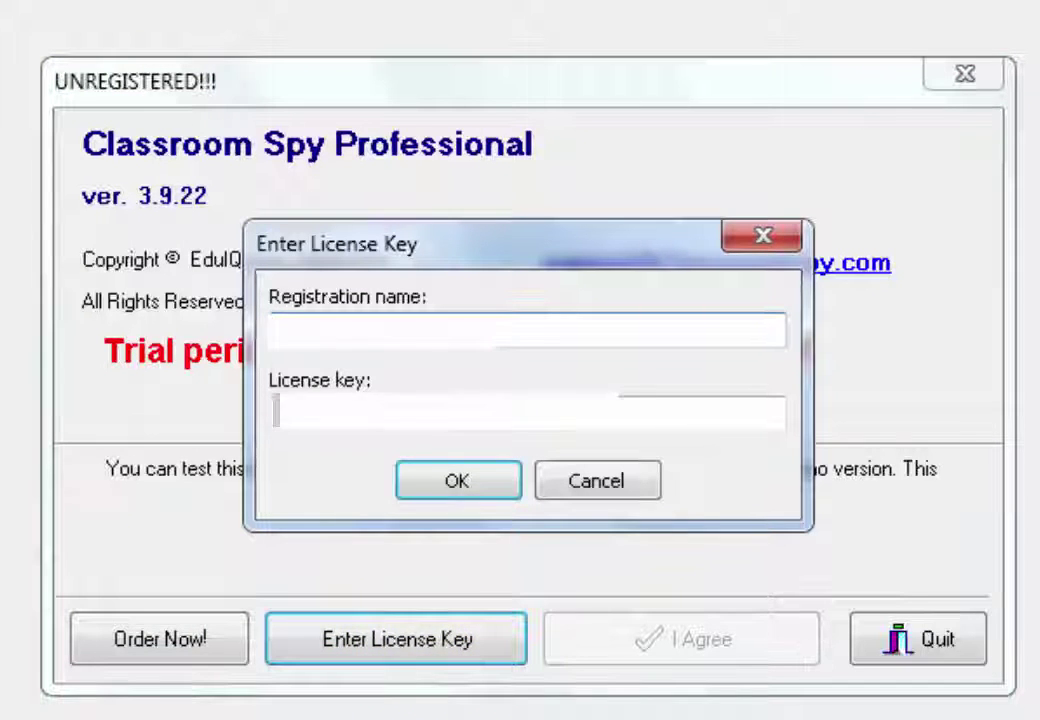
right_click(350, 411)
click(469, 584)
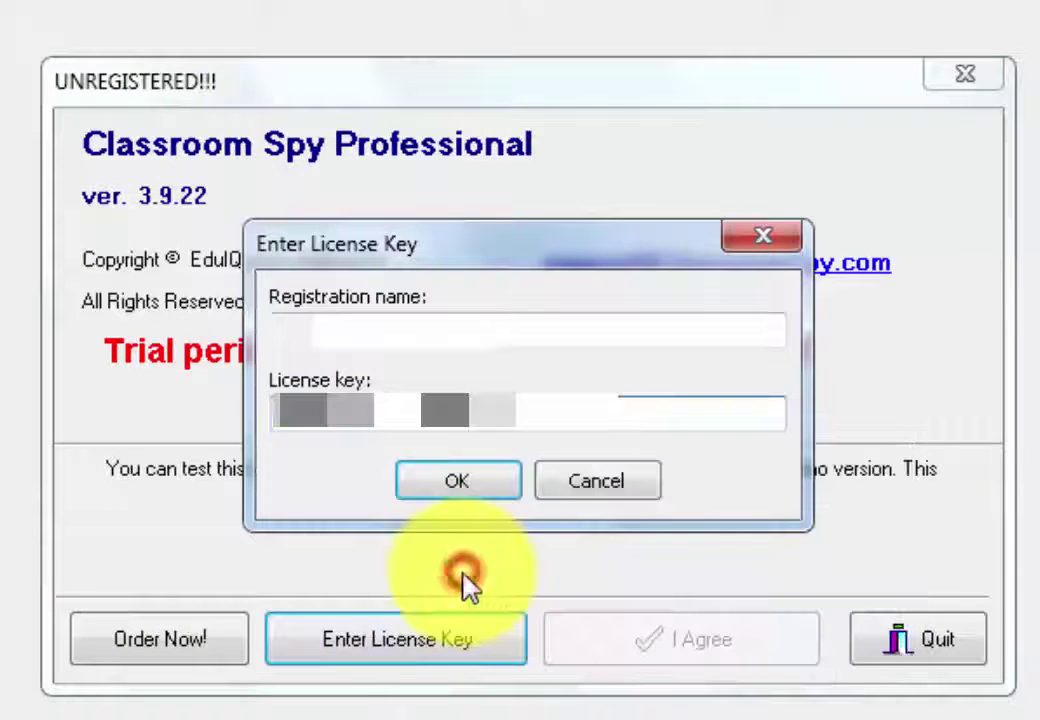
click(464, 487)
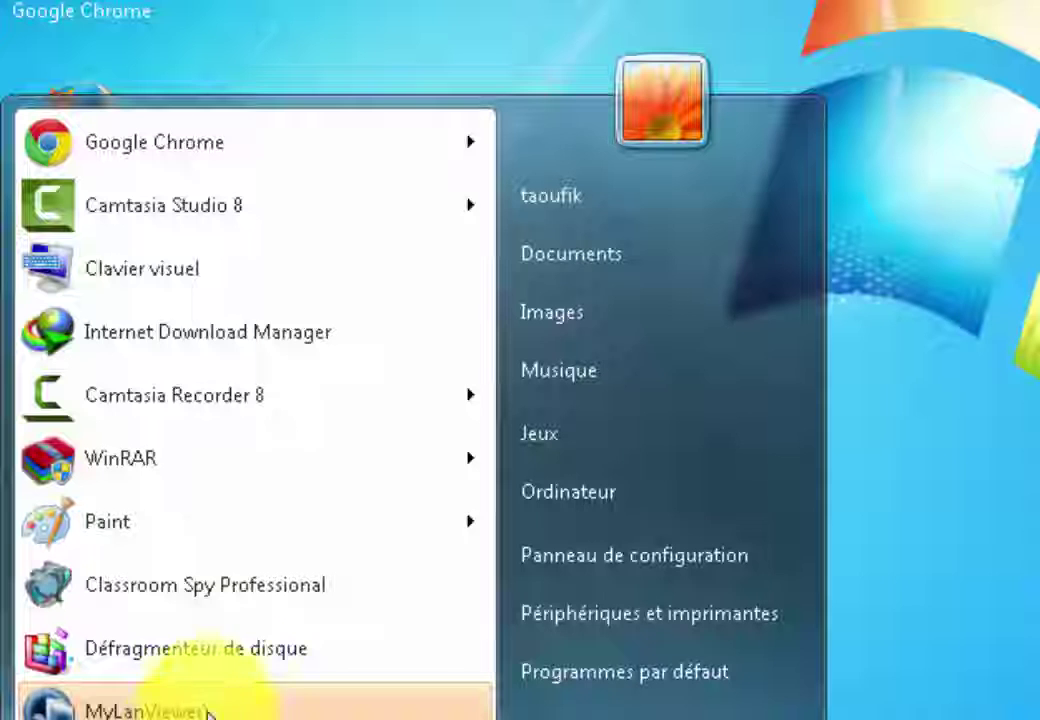
Relaunch Classroom Spy Professional and paste the access password into Password and Retype password.
click(243, 594)
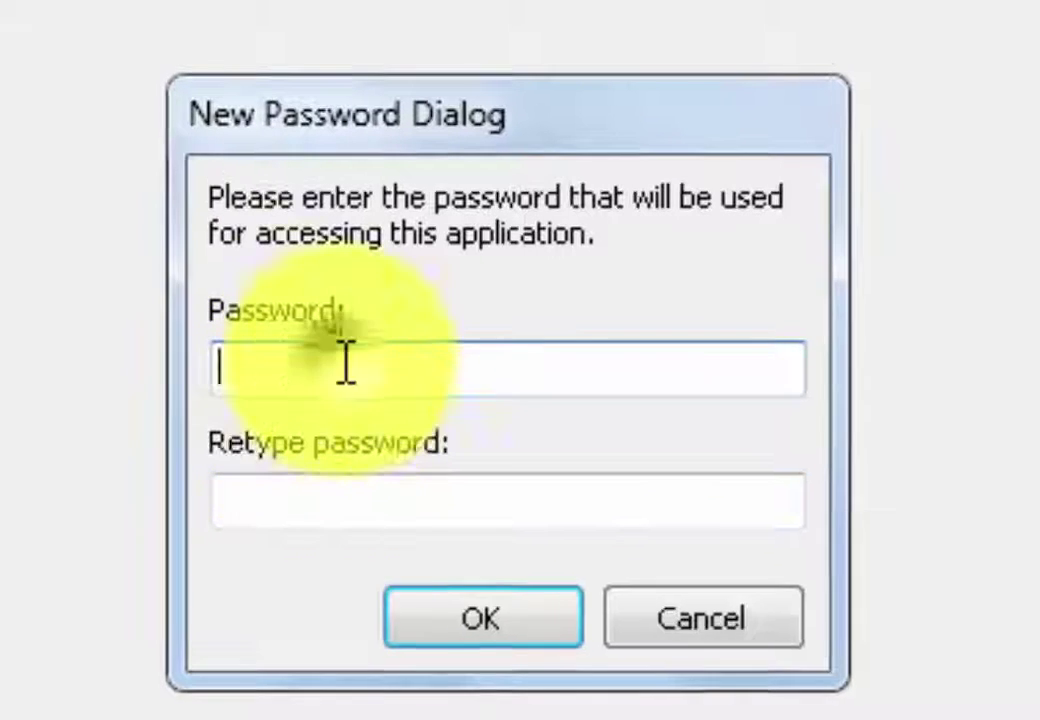
right_click(345, 363)
click(492, 601)
click(497, 612)
click(402, 494)
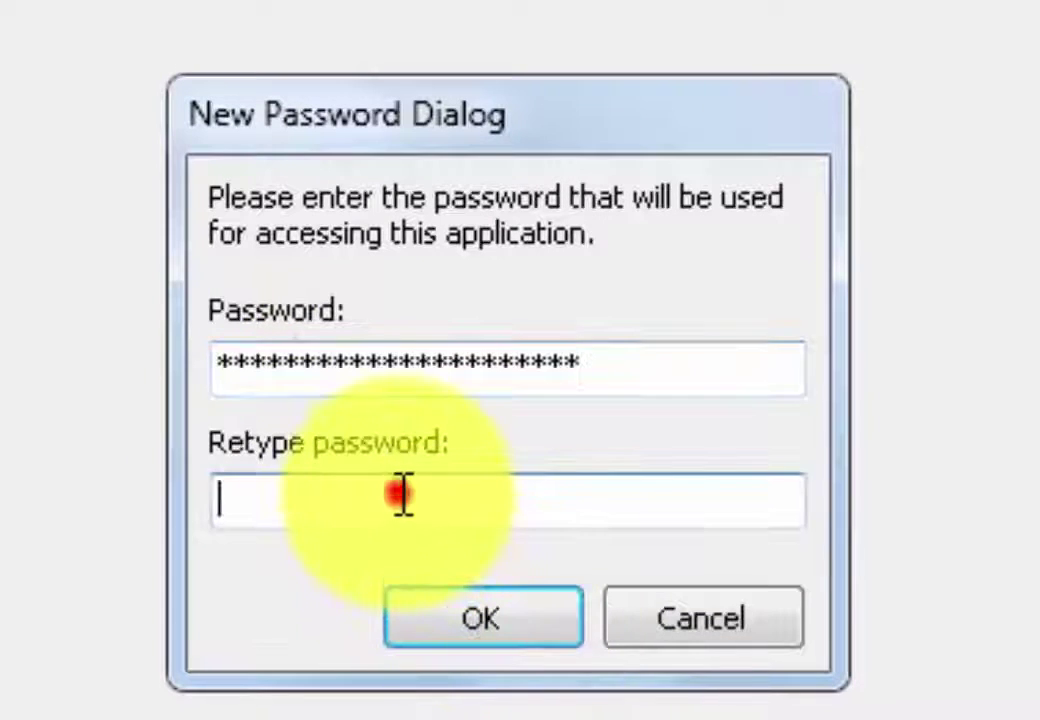
right_click(402, 494)
click(557, 717)
click(483, 617)
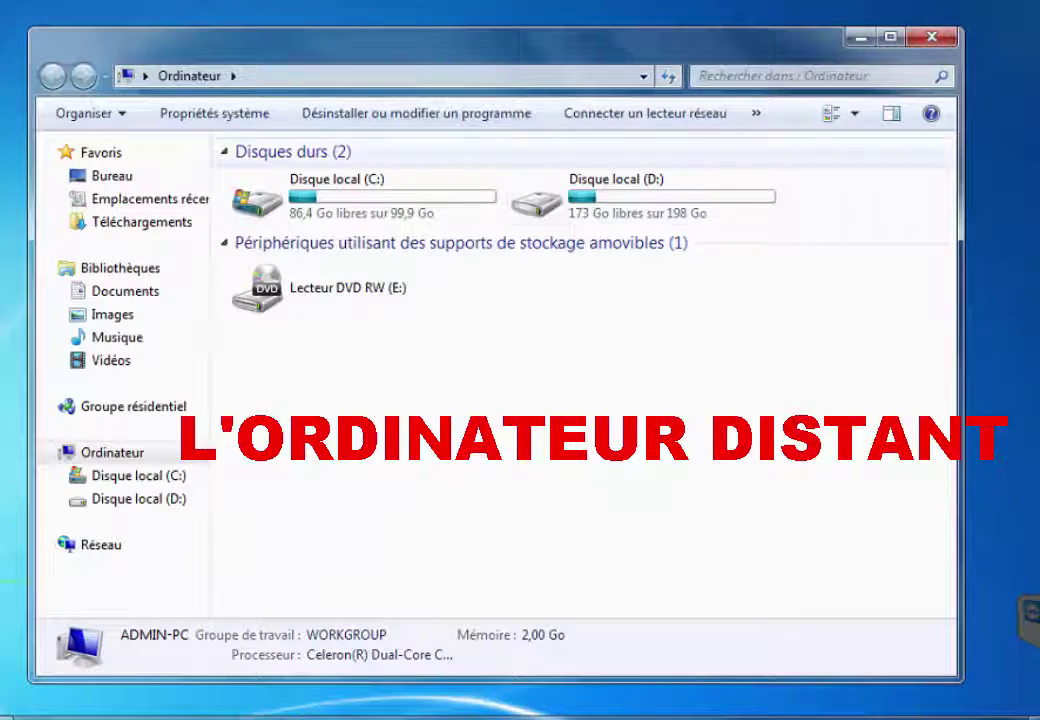
On the remote PC, run classroomspypro.exe from the D: drive folder, allow it, and accept the licence.
click(640, 195)
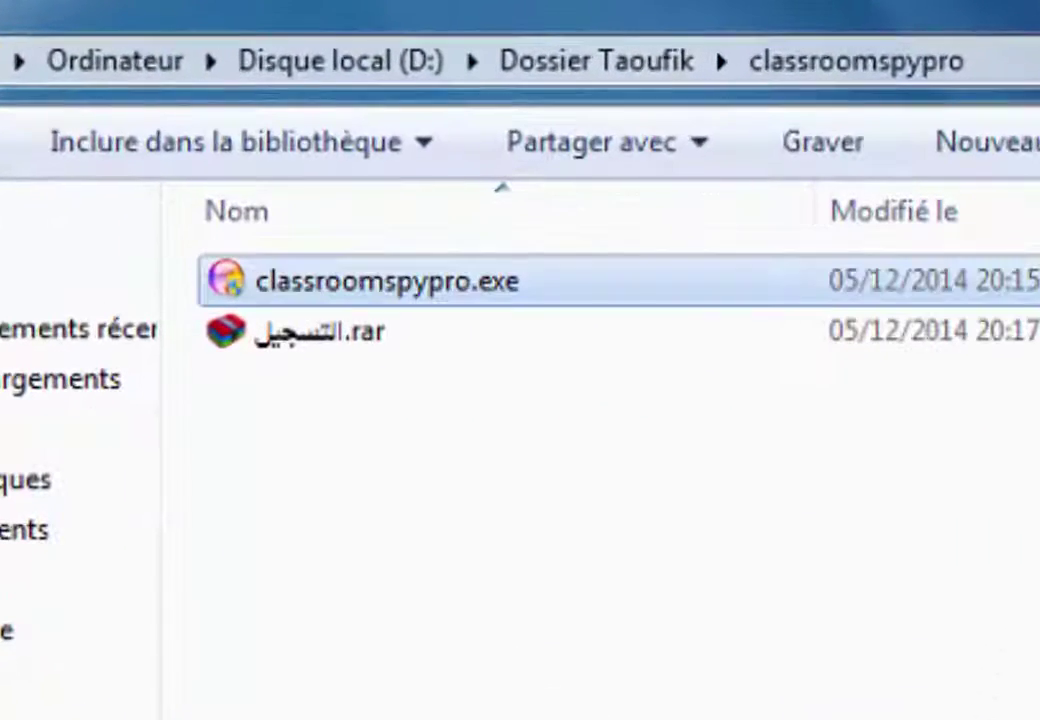
key(Down)
key(Return)
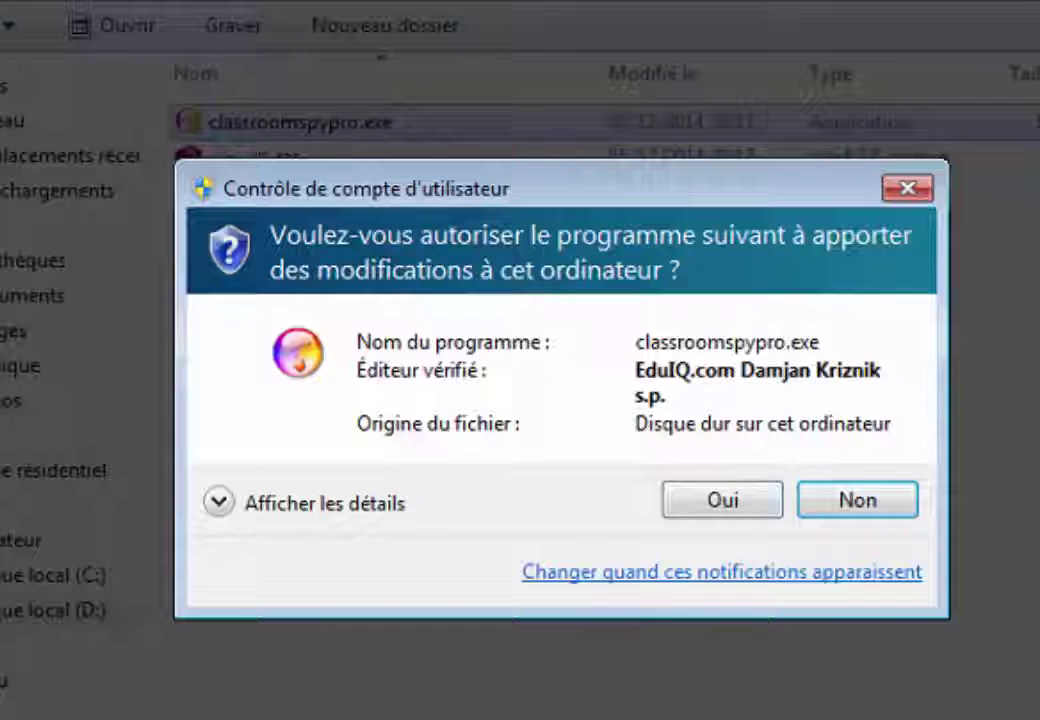
key(Return)
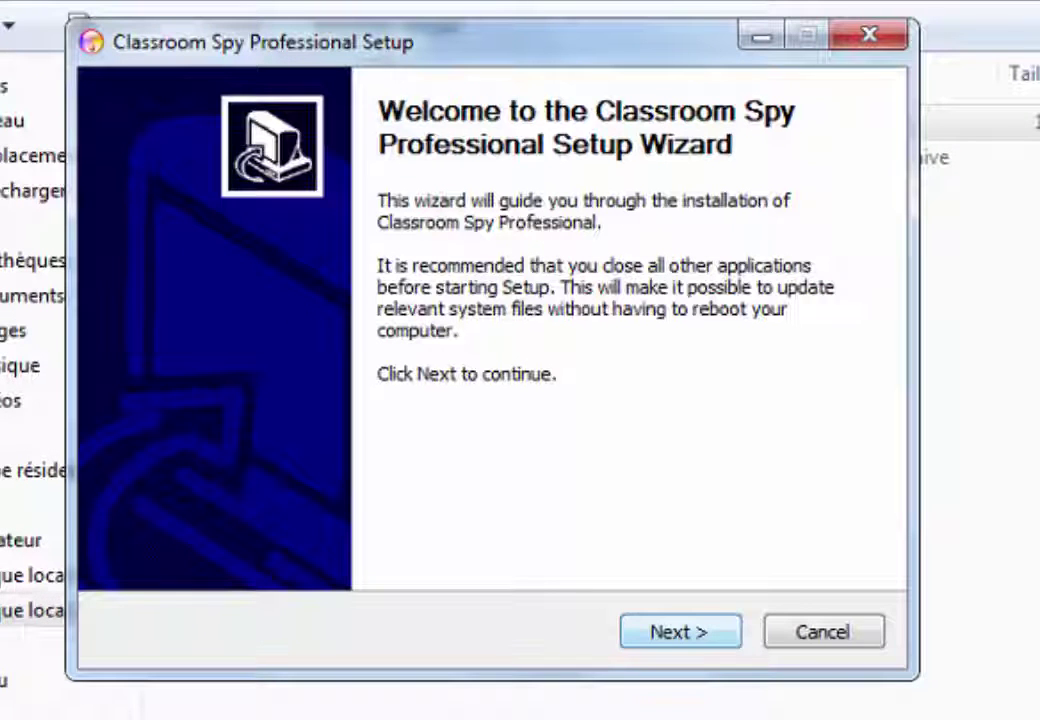
key(Return)
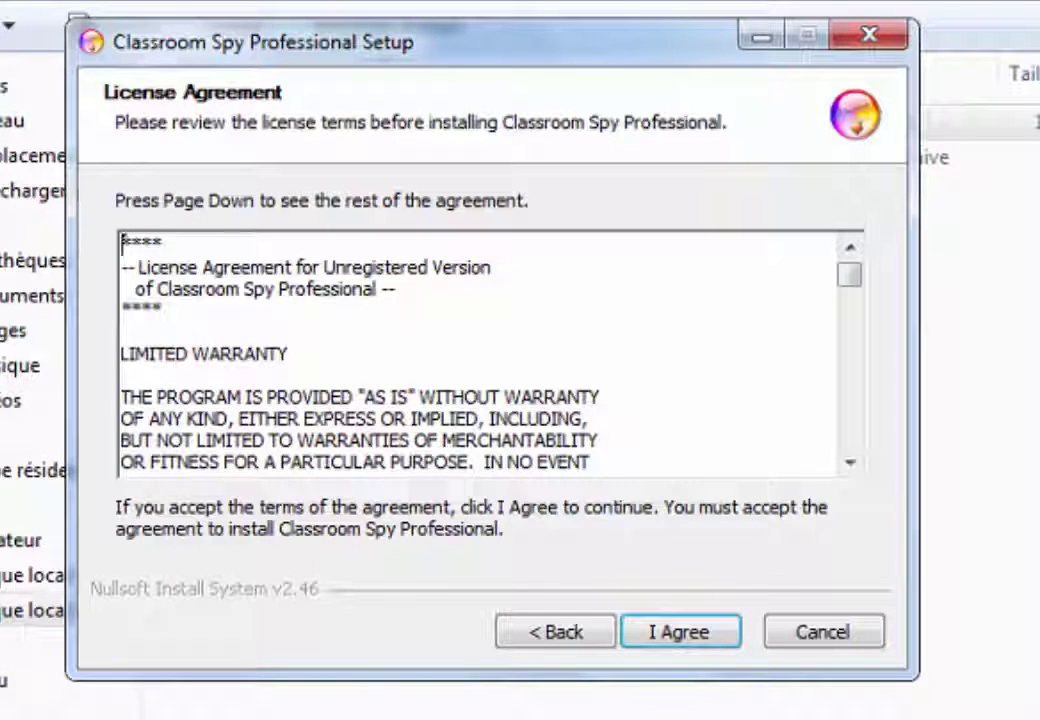
key(Return)
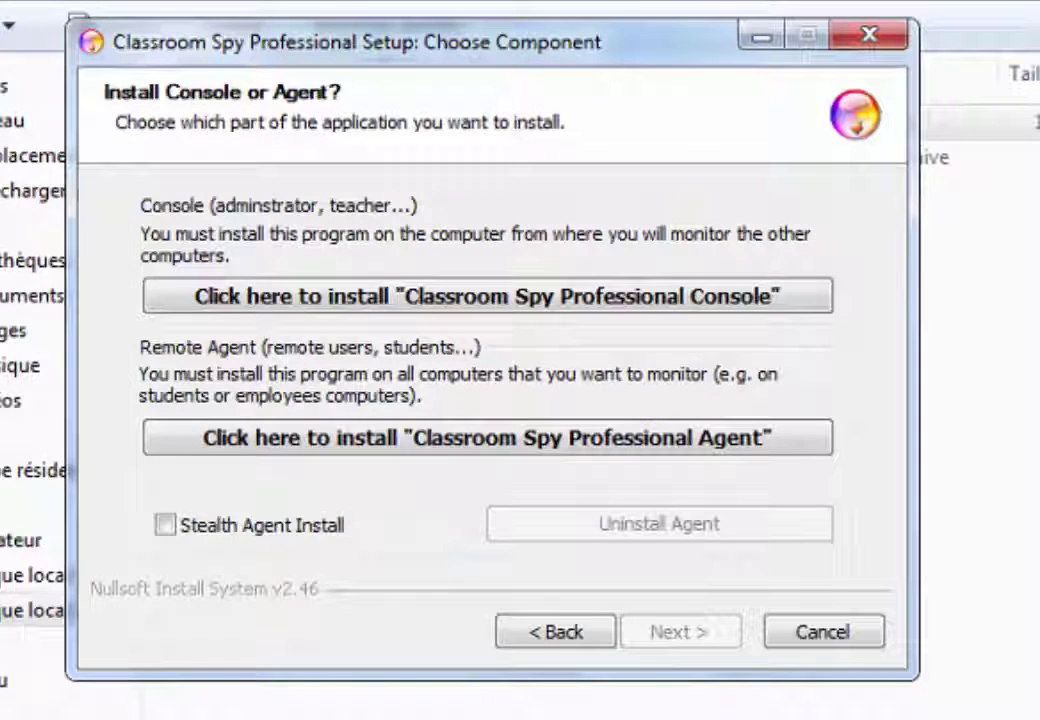
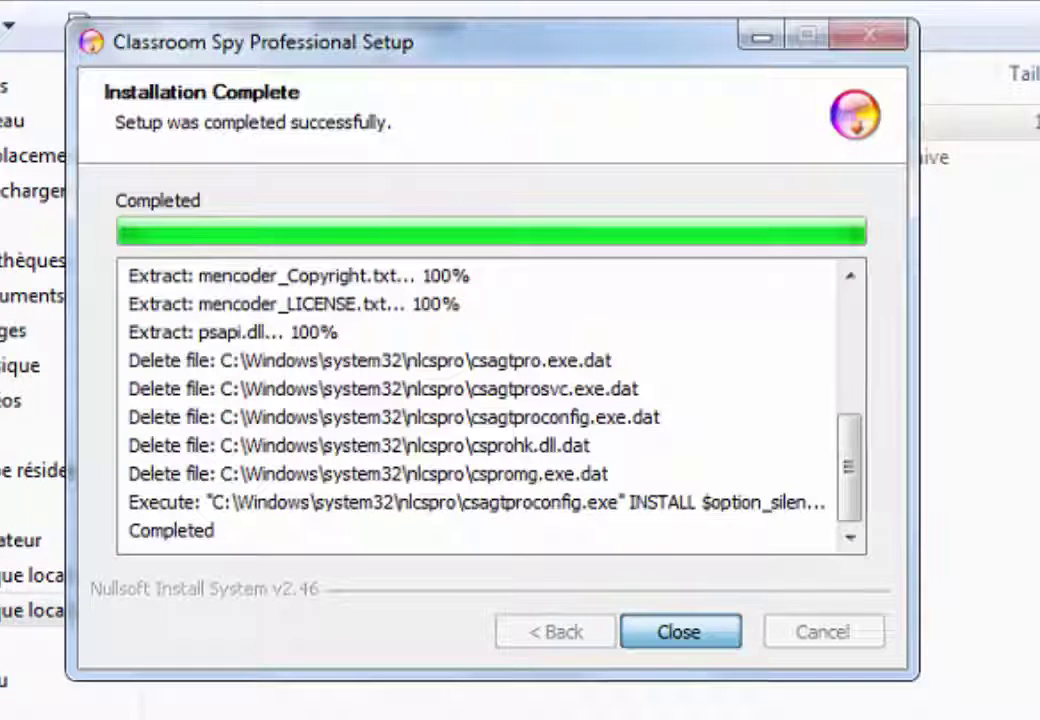
Set and confirm the Classroom Spy agent password, then close the completed installer to return to the desktop.
key(Return)
key(ctrl+space)
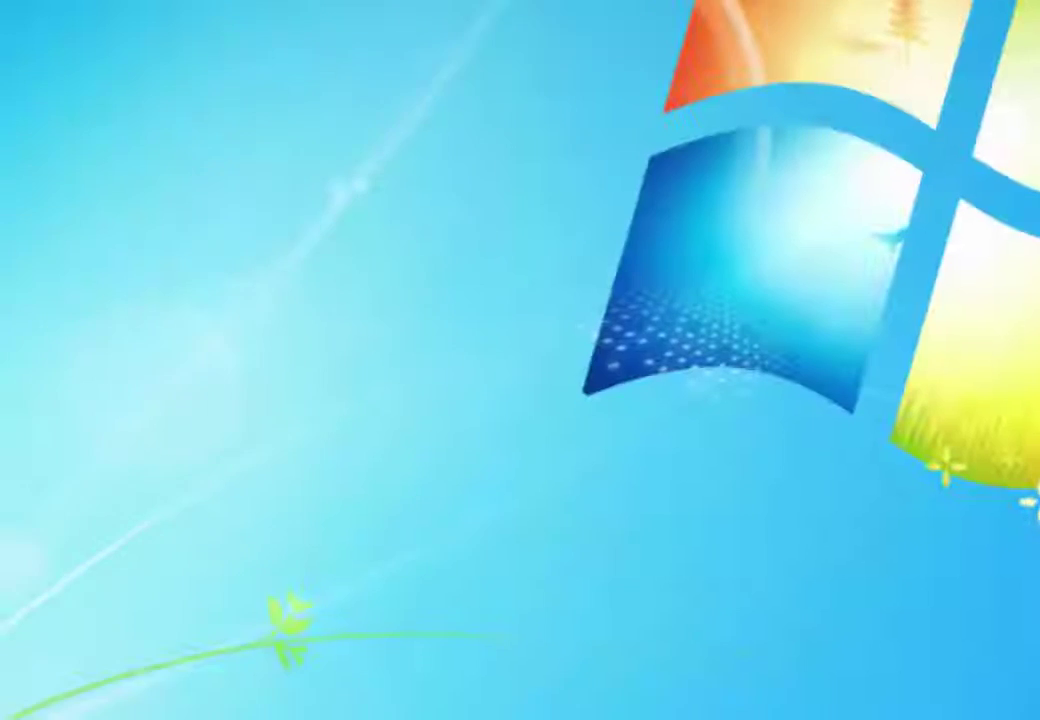
Launch Classroom Spy Professional from the Start menu and accept the Authentication prompt.
key(super)
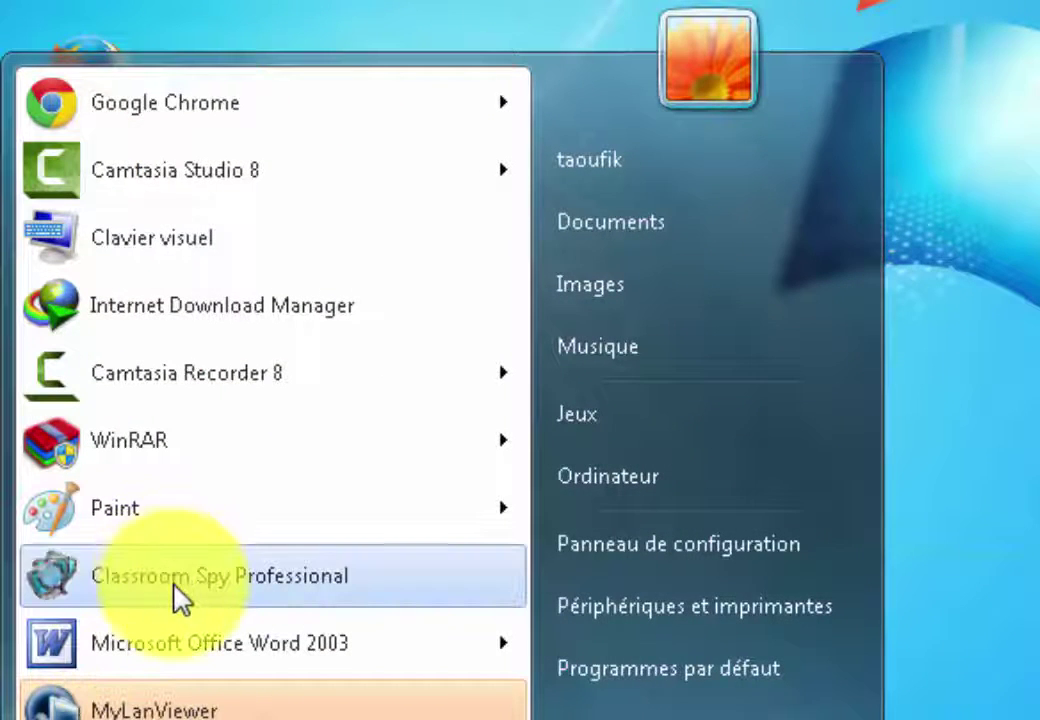
click(180, 598)
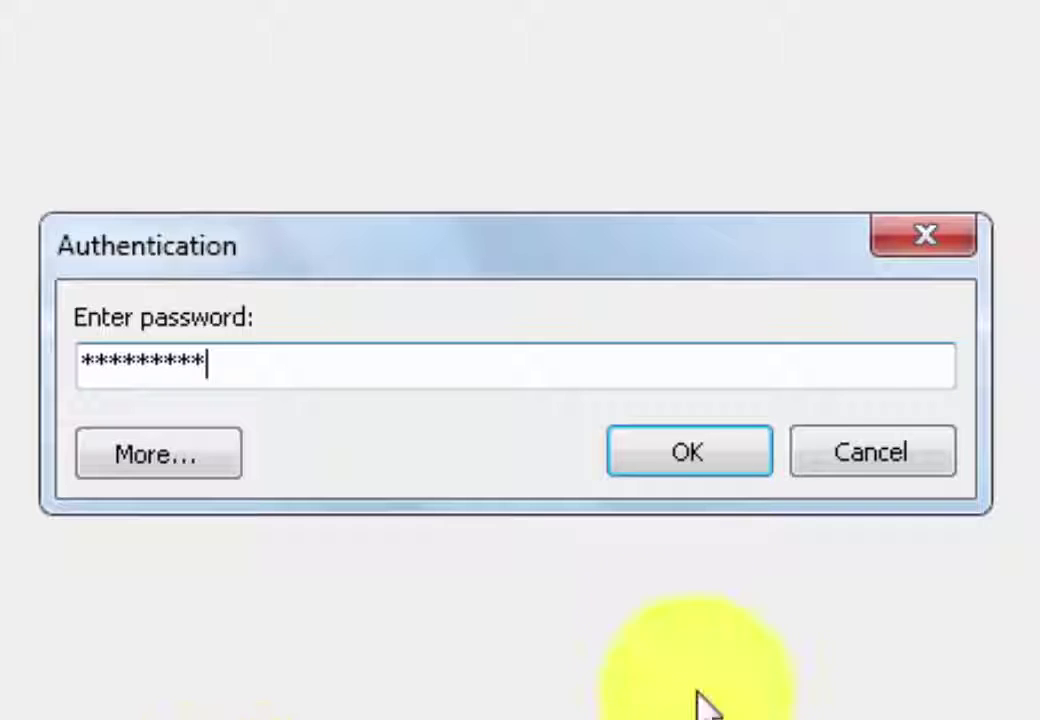
click(712, 470)
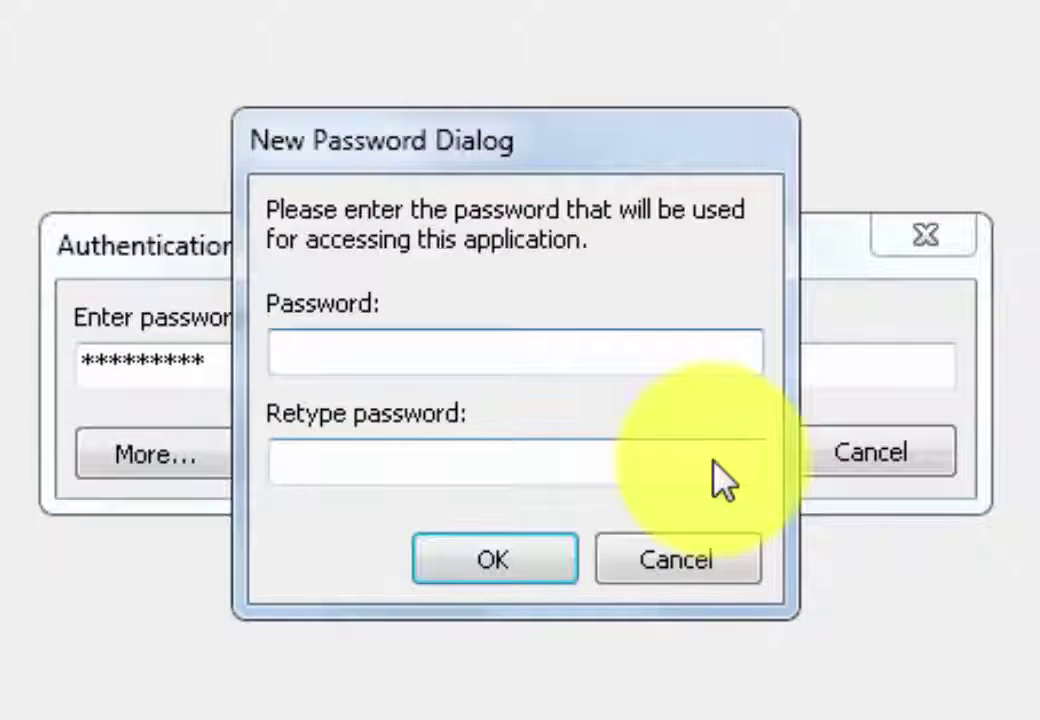
Enter and retype a new console access password in the New Password Dialog and save it.
text(*****)
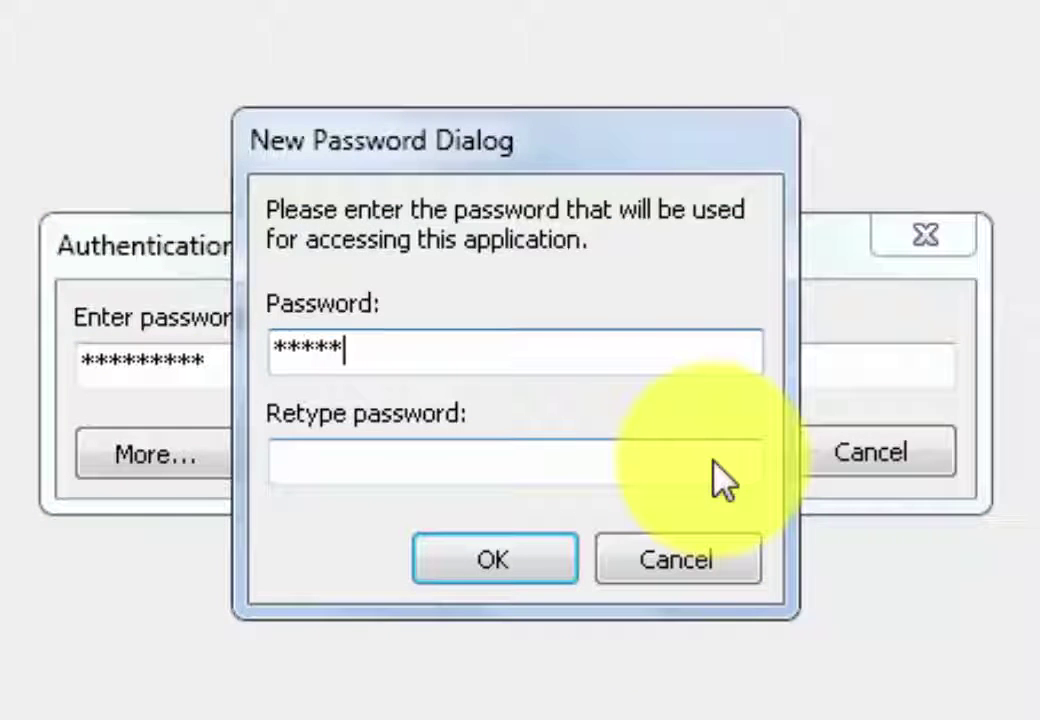
text(*)
click(518, 463)
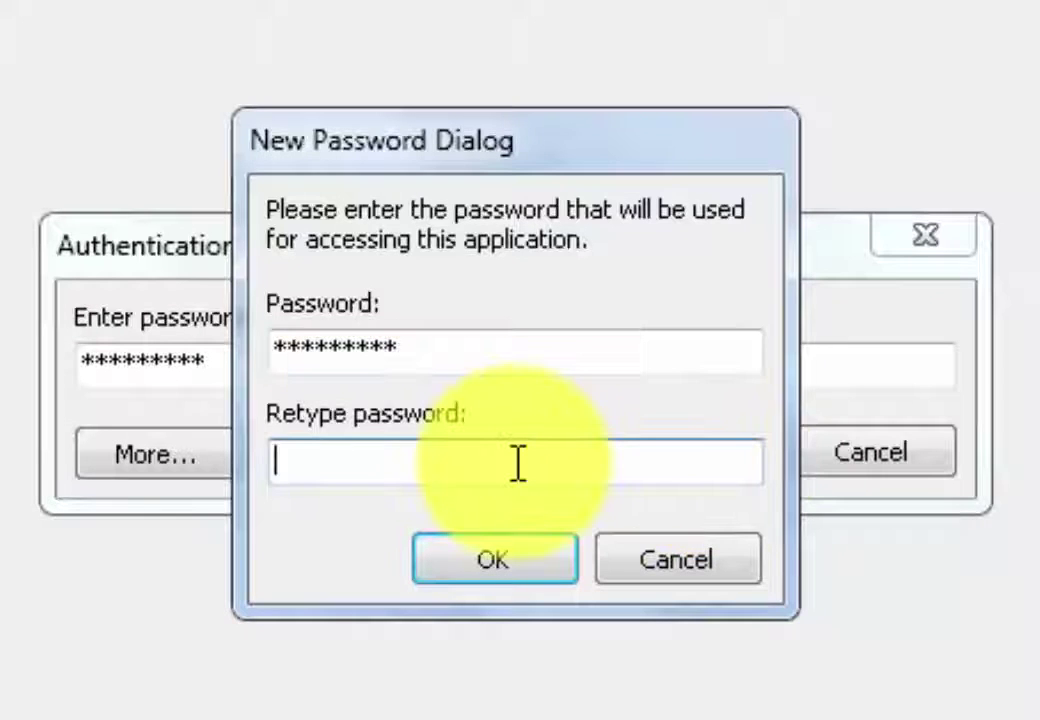
text(***)
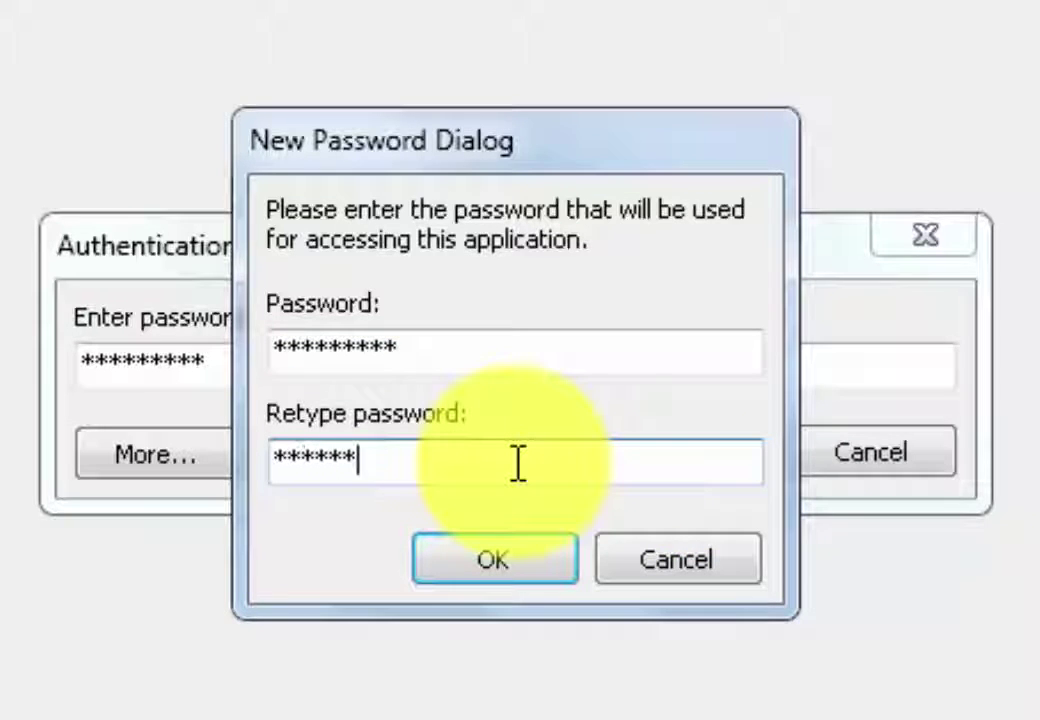
text(*)
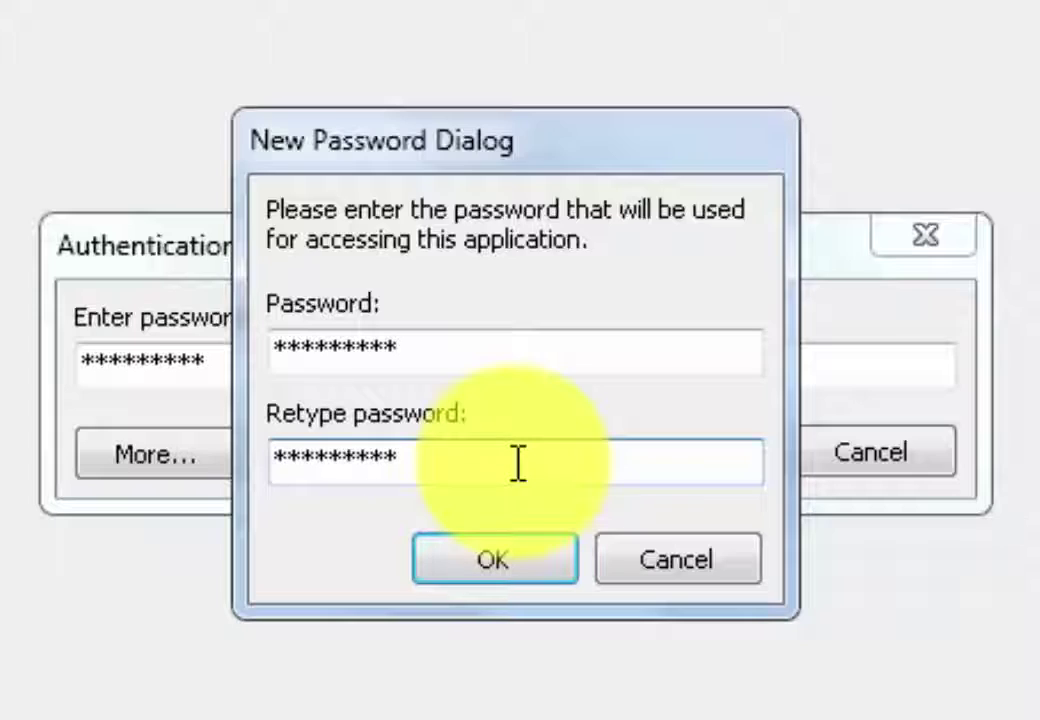
click(515, 570)
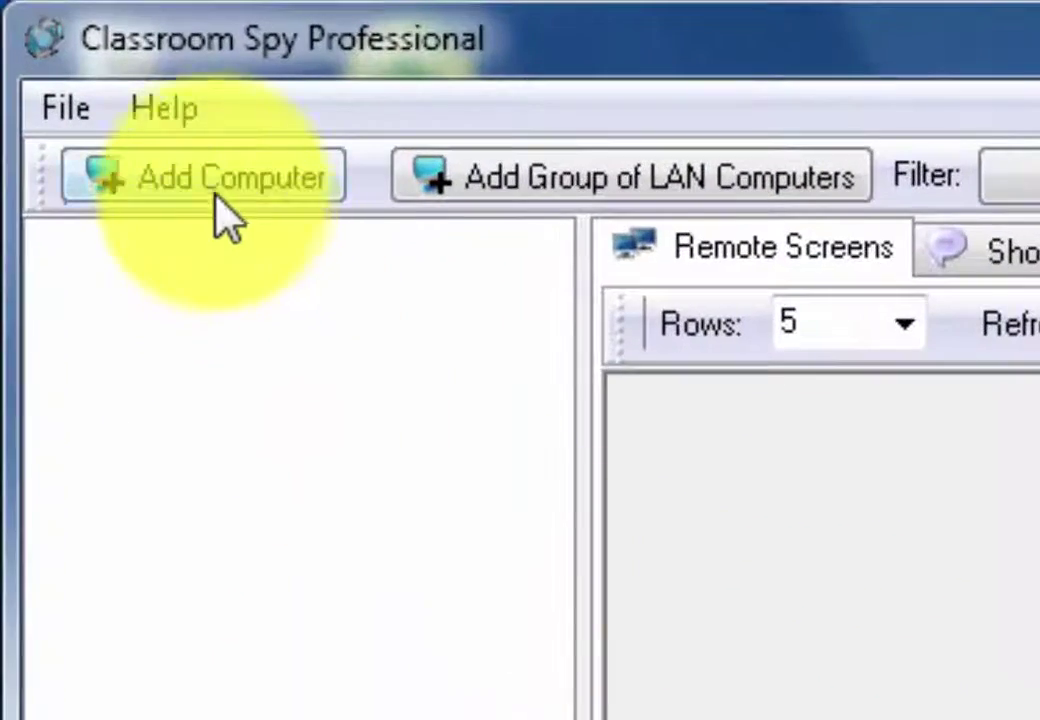
Add the remote computer by IP with nickname PC and the agent password, then open Show Message/Block Computers.
click(212, 183)
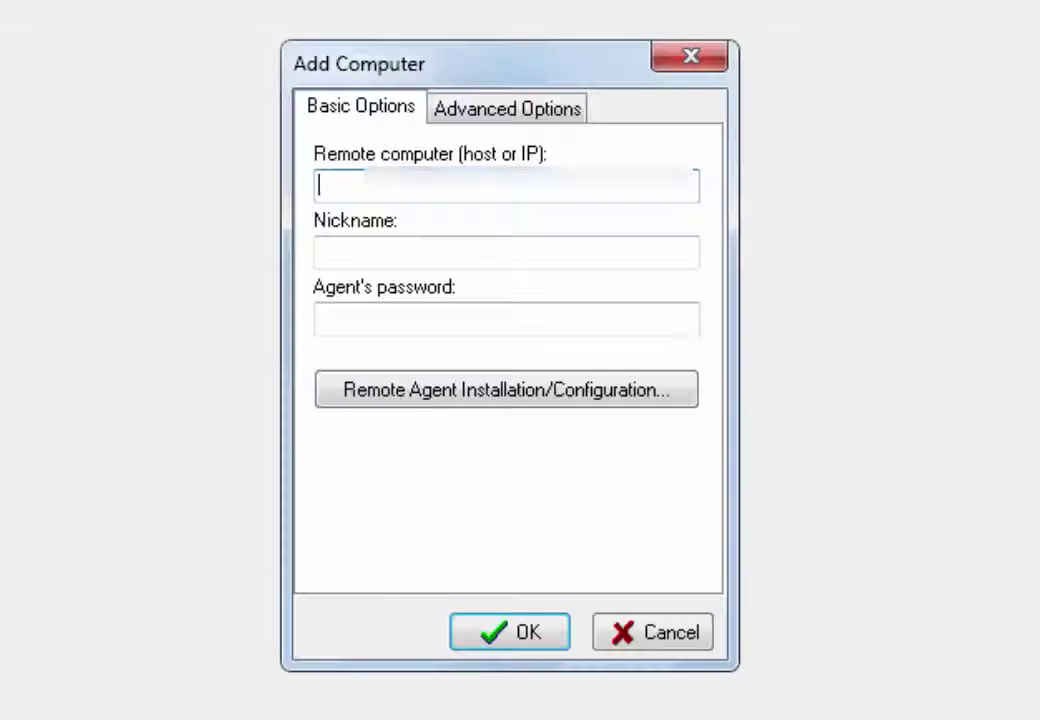
text(192.1)
click(363, 253)
text(PC)
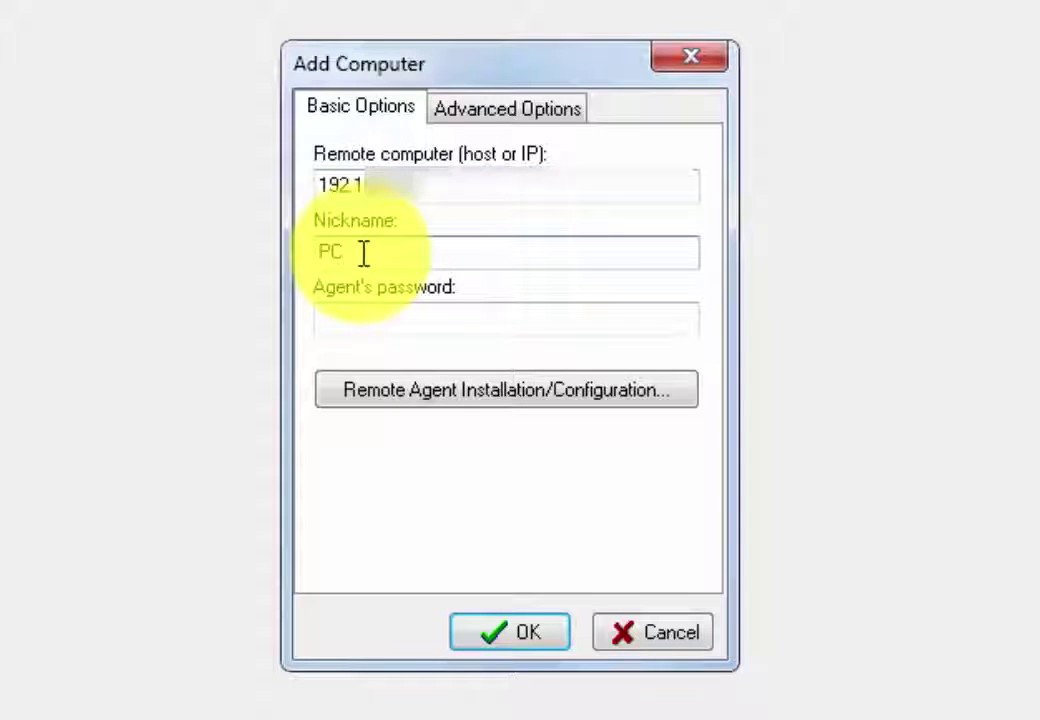
click(397, 318)
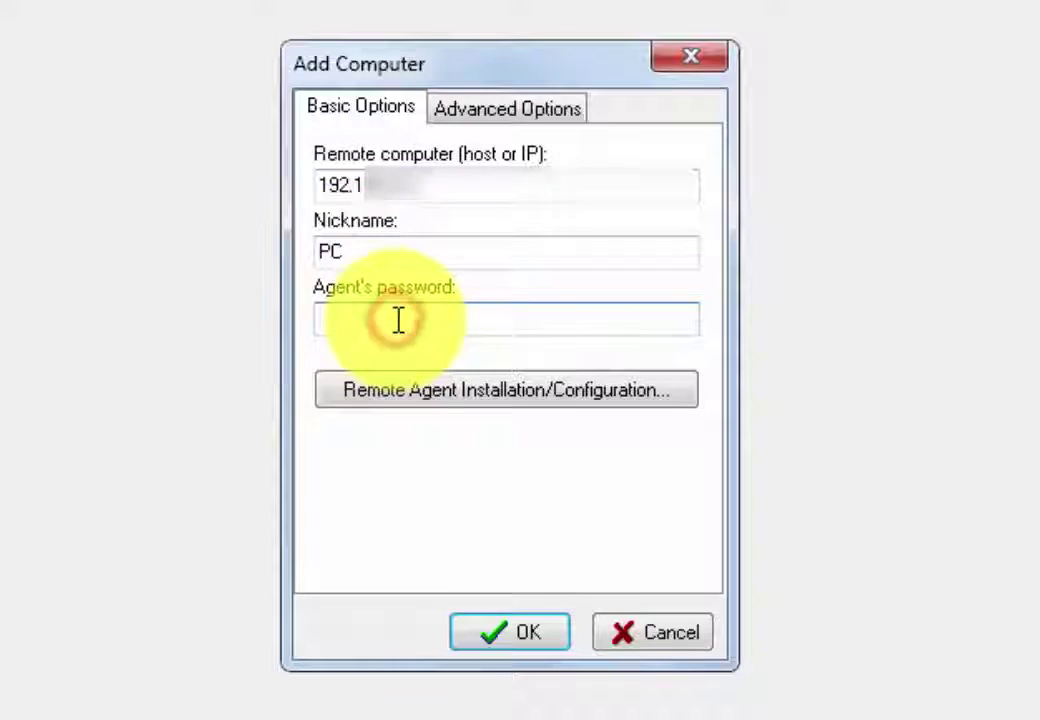
text(**)
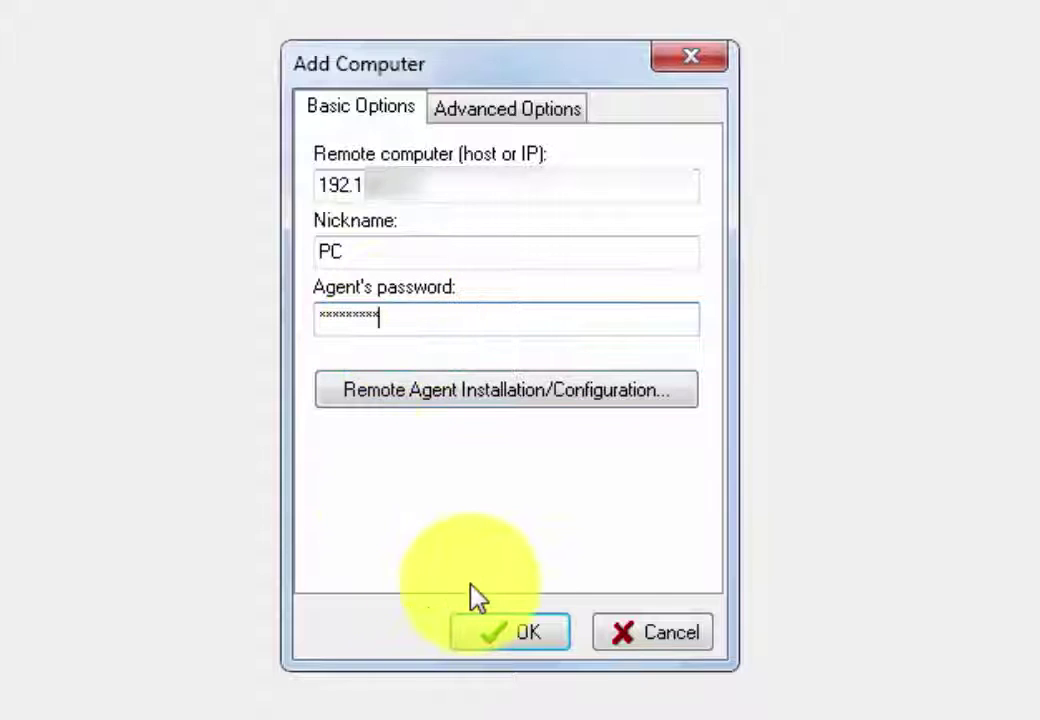
click(504, 634)
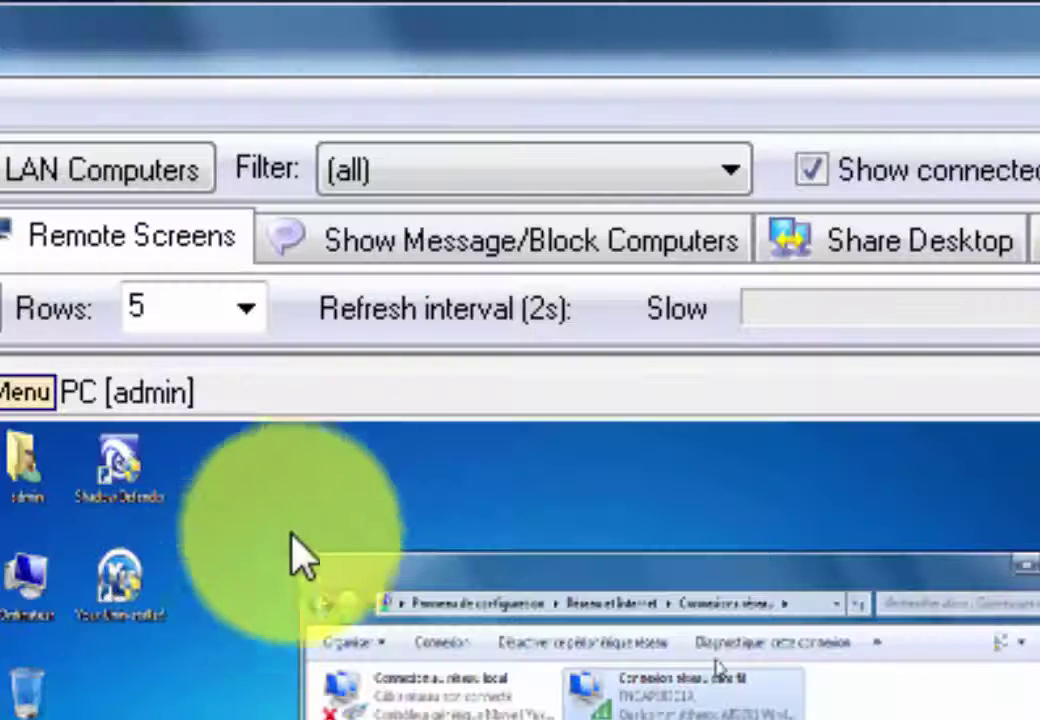
click(428, 238)
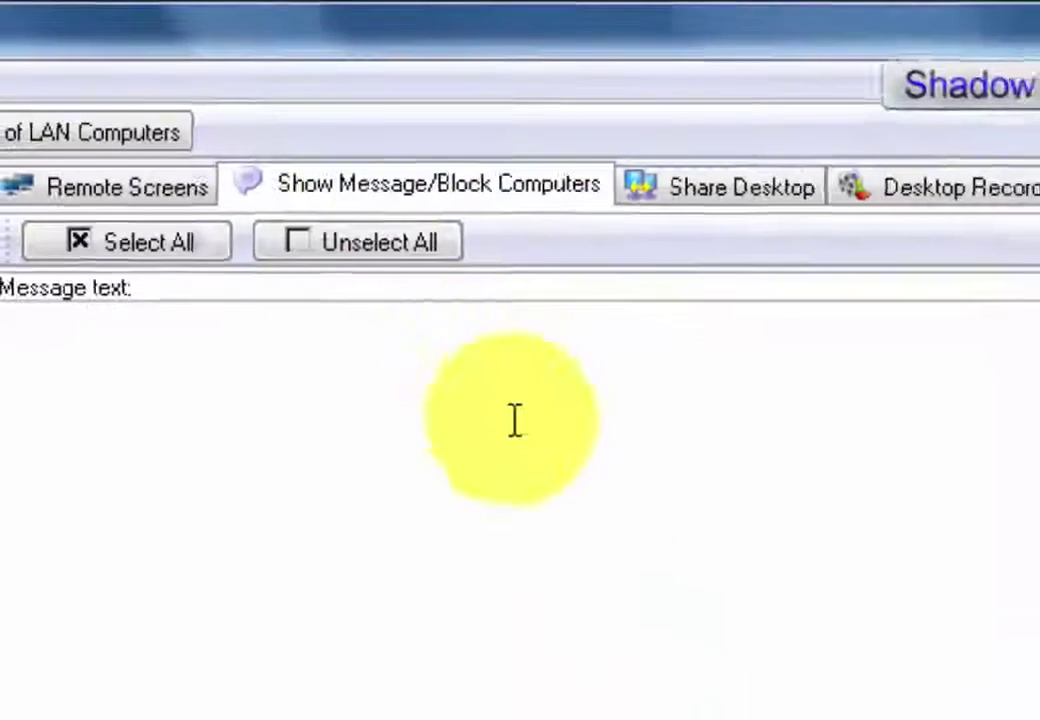
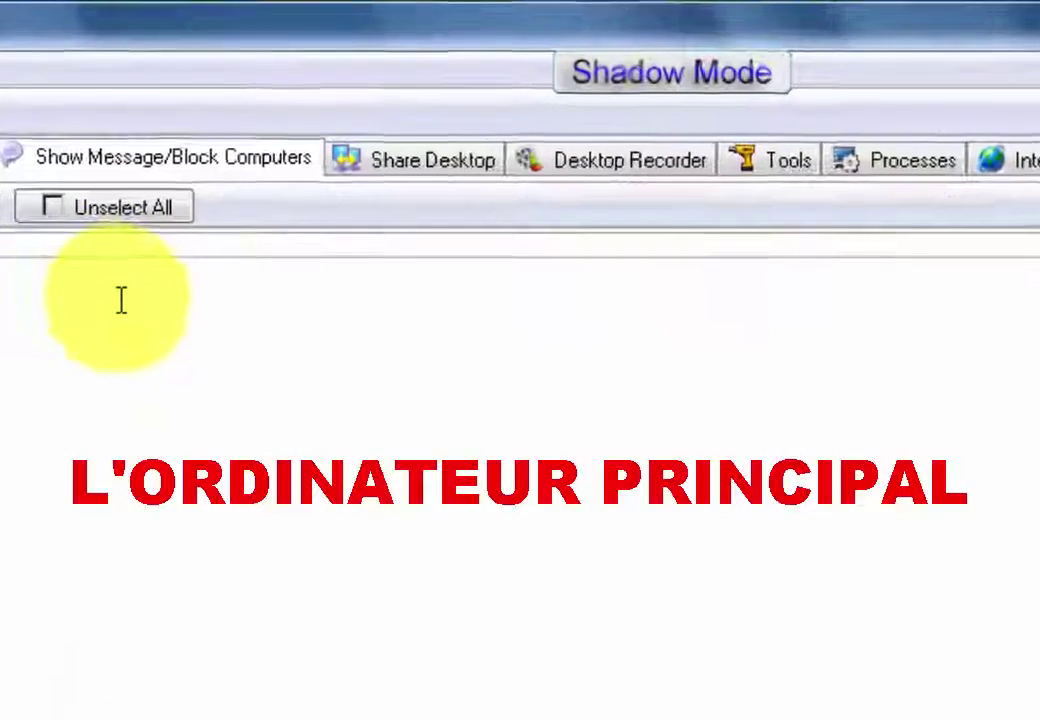
Step through the Share Desktop and Desktop Recorder pages, then go to the Tools page.
click(434, 173)
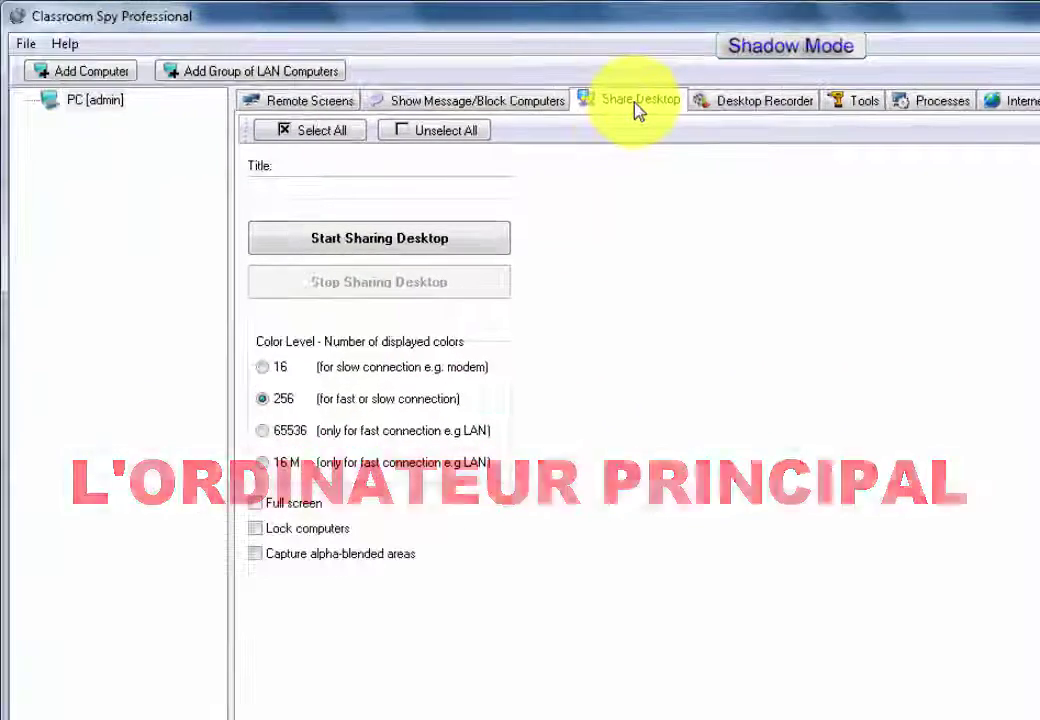
click(763, 106)
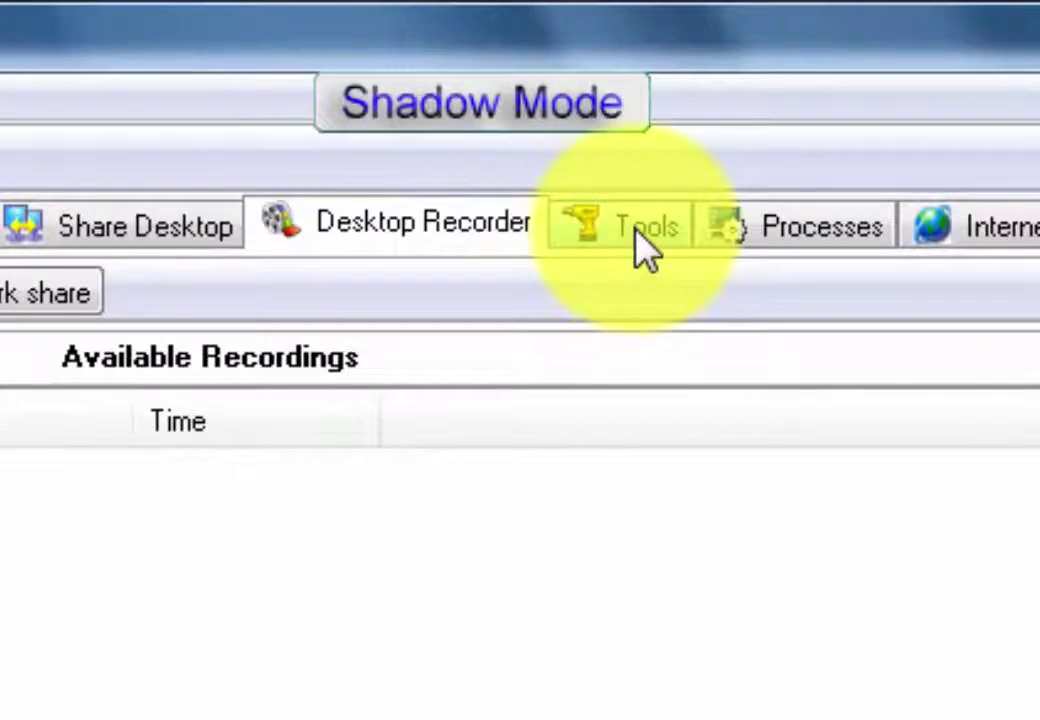
click(645, 255)
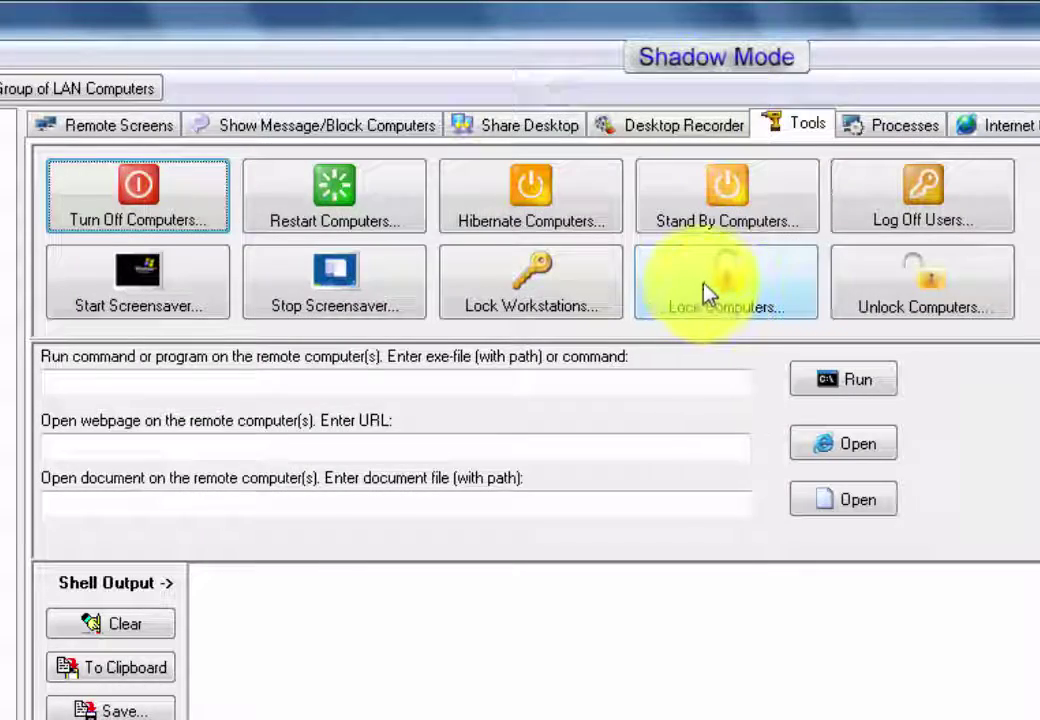
Lock the keyboard and mouse on the selected remote PC, confirming with OK and Oui.
click(705, 293)
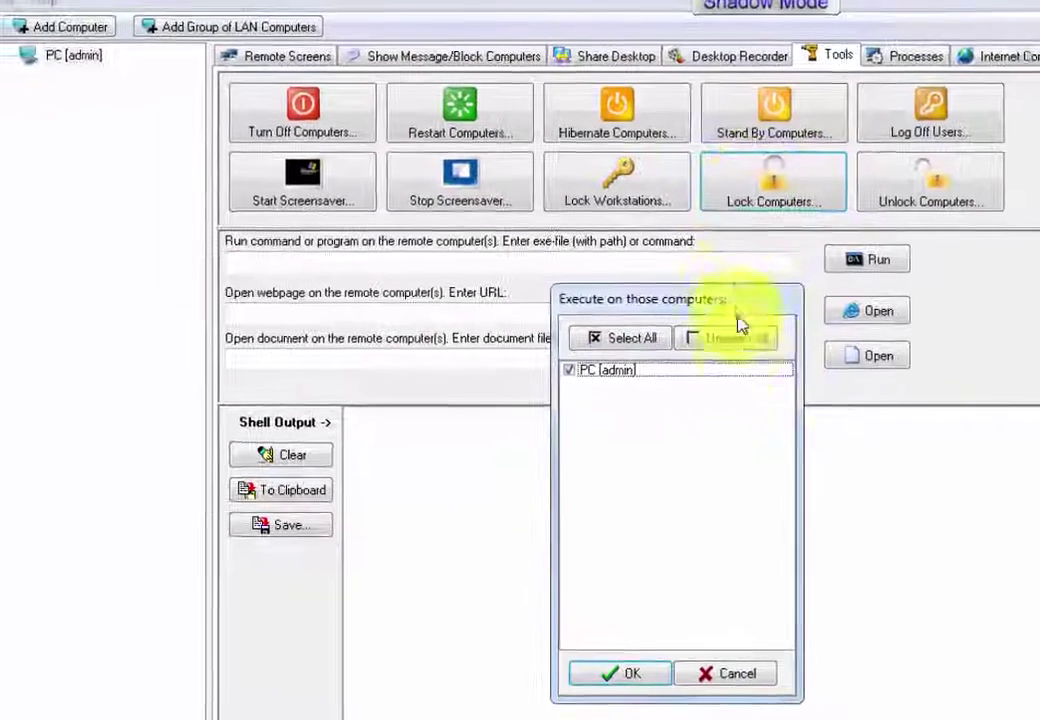
click(620, 674)
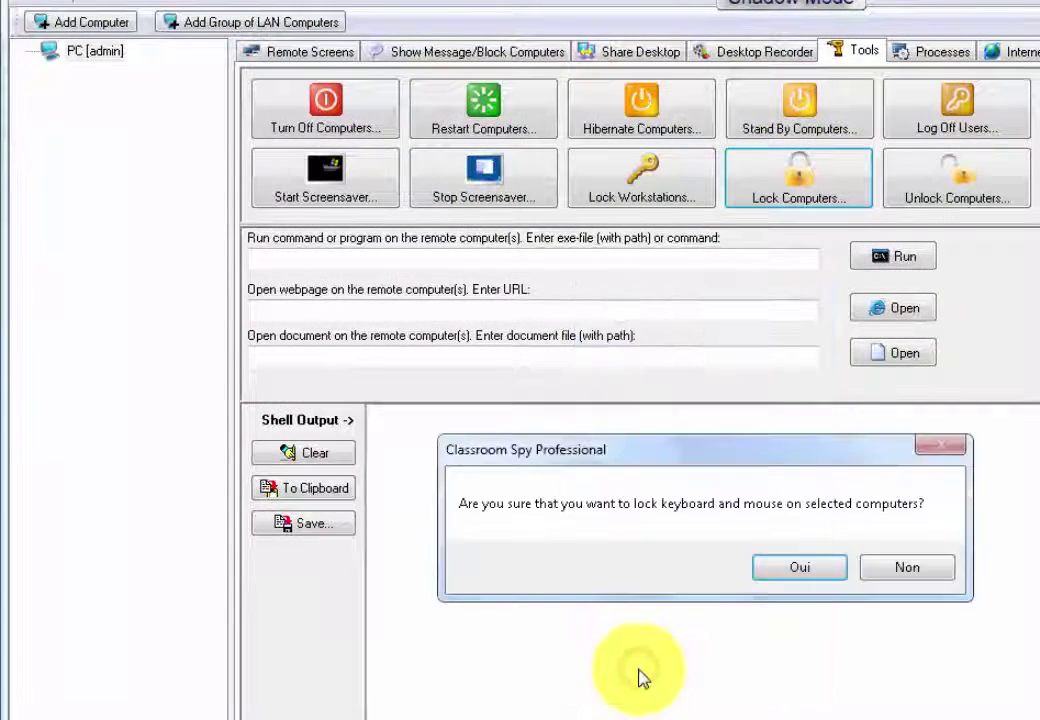
click(800, 570)
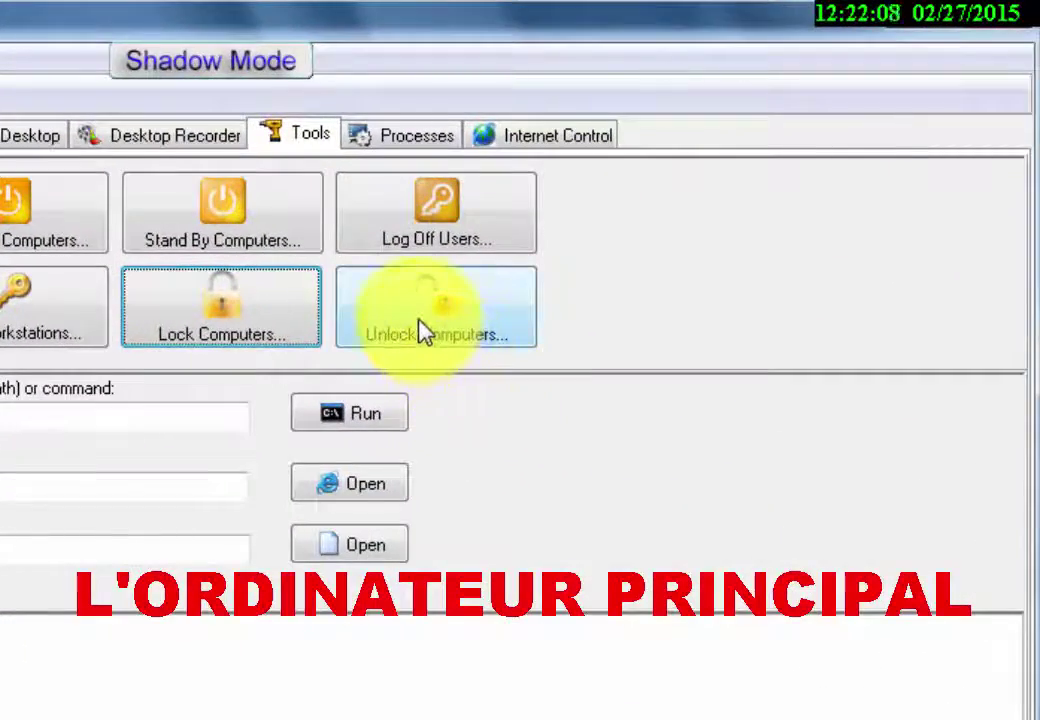
Unlock the remote PC's keyboard and mouse again, confirming with OK and Oui.
click(425, 333)
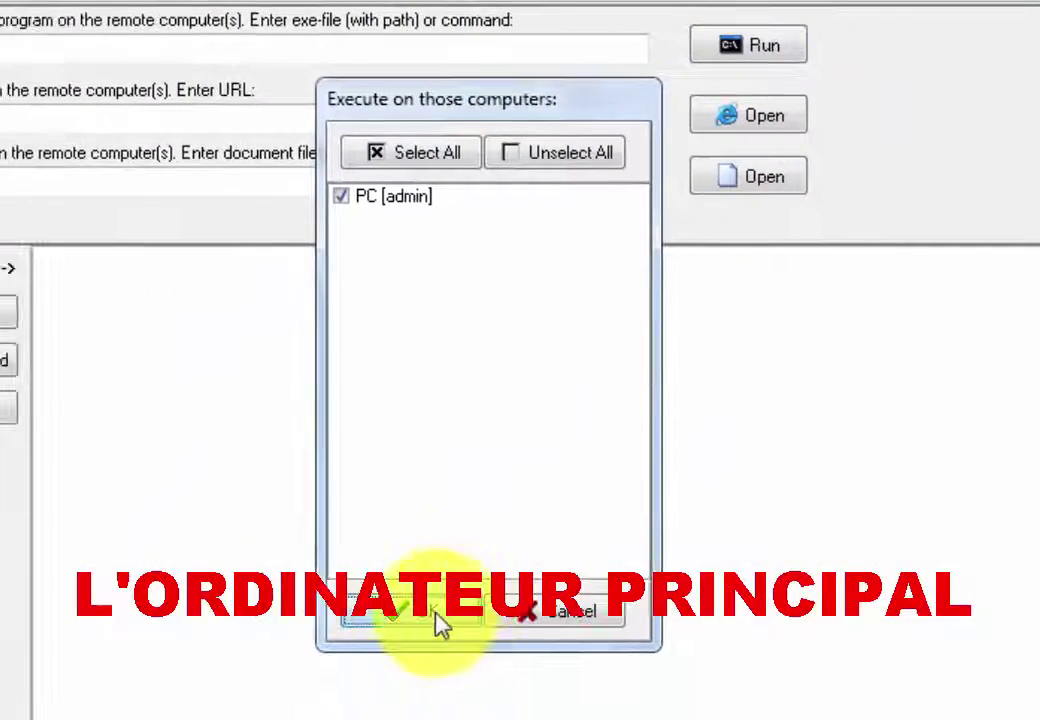
click(440, 618)
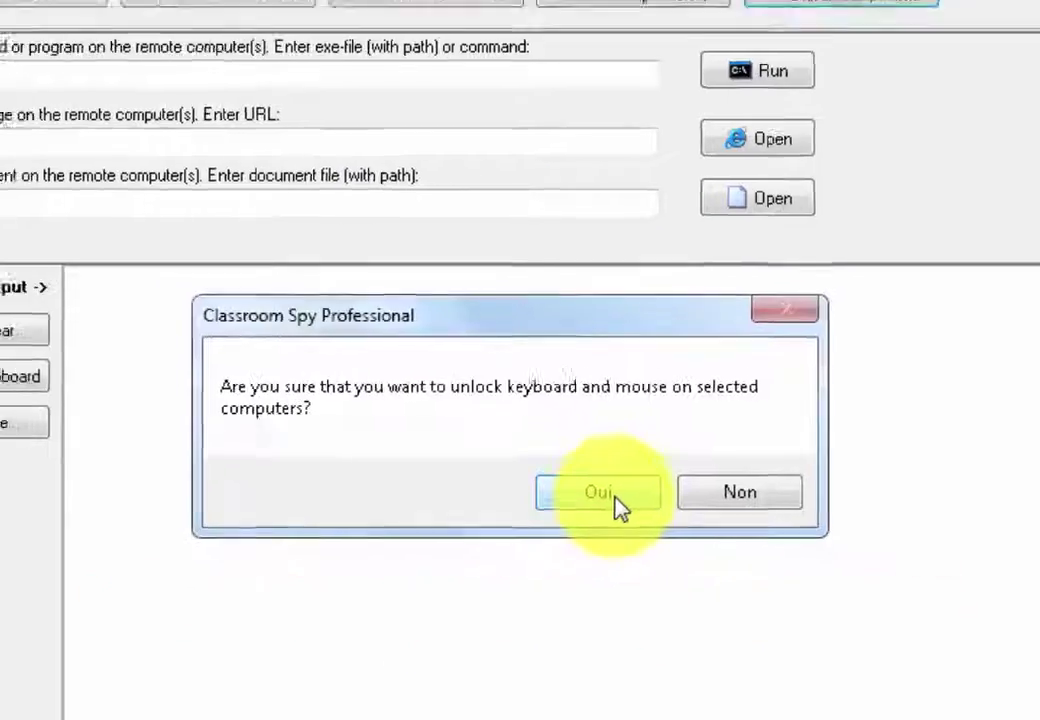
click(590, 482)
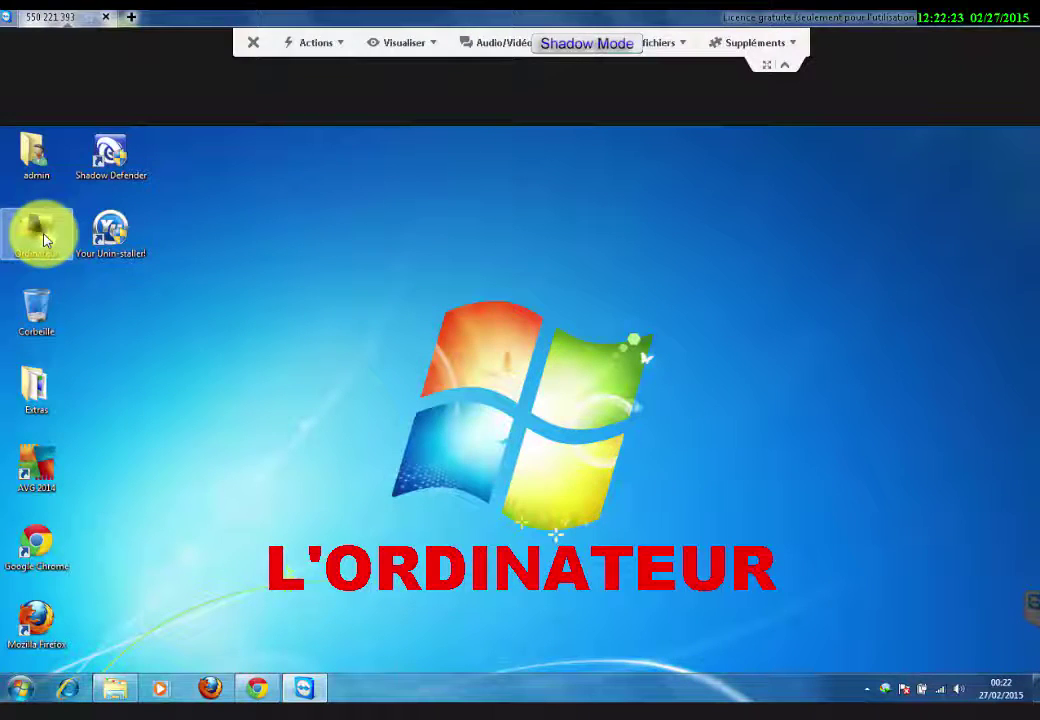
right_click(44, 239)
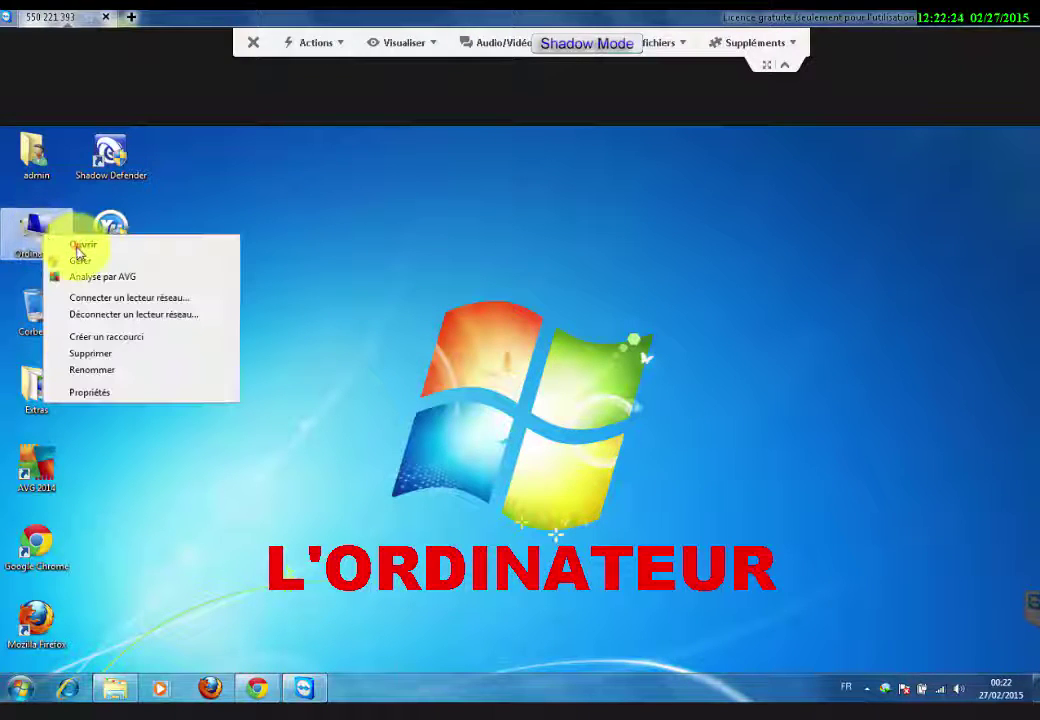
click(82, 245)
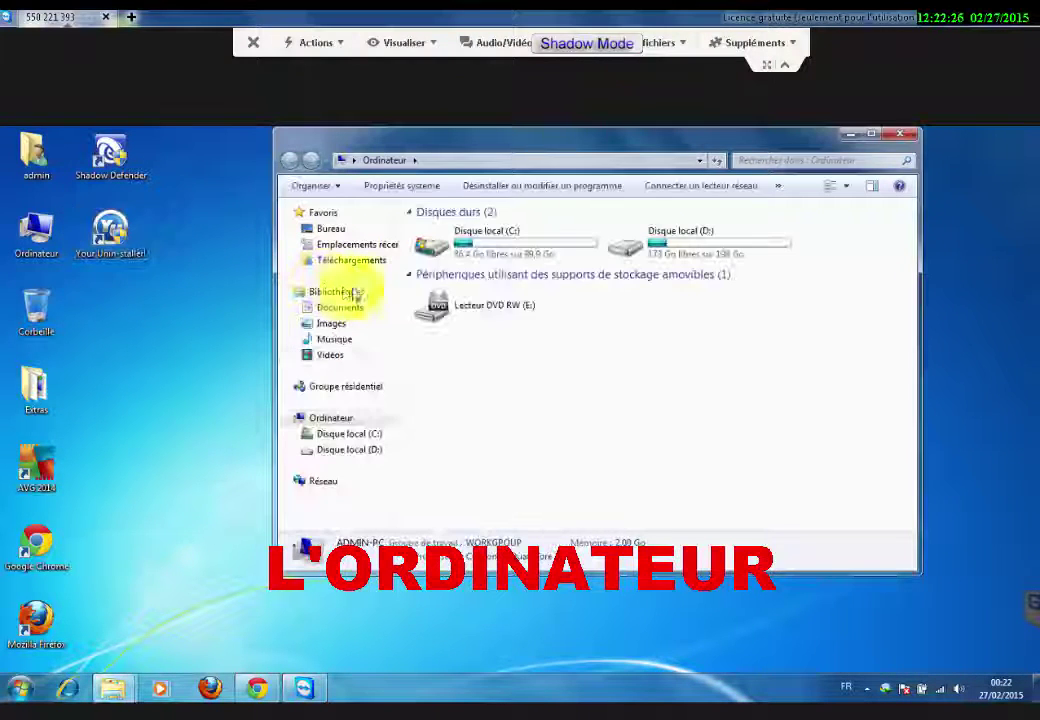
click(899, 136)
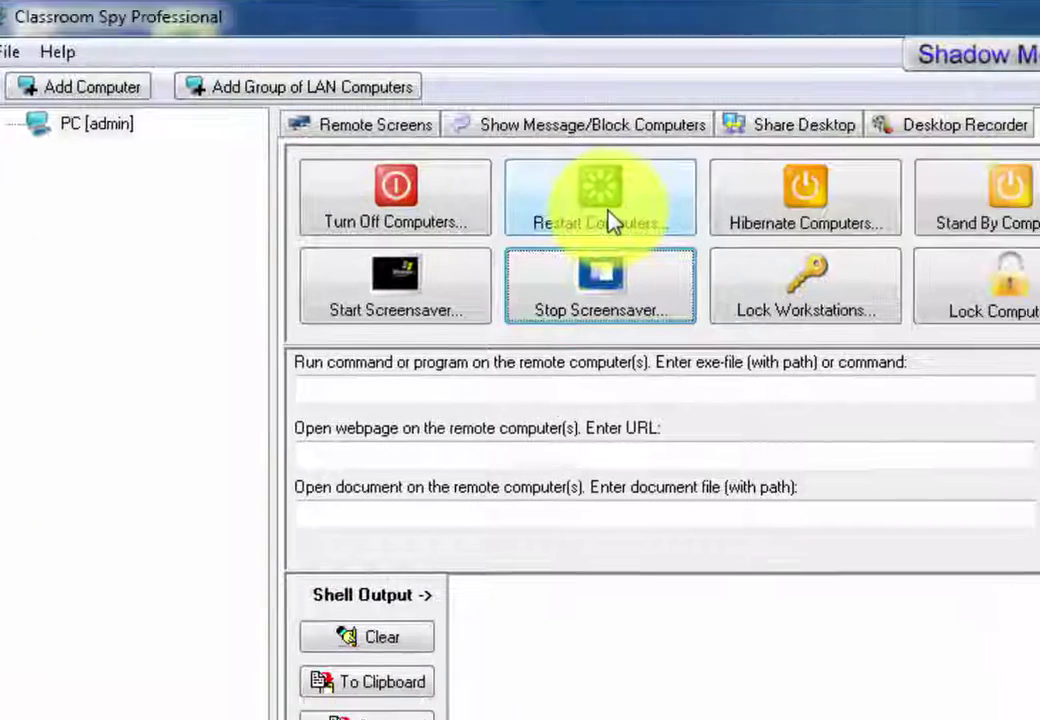
Restart the remote computer PC [admin], confirming the selection and the Oui prompt.
click(640, 240)
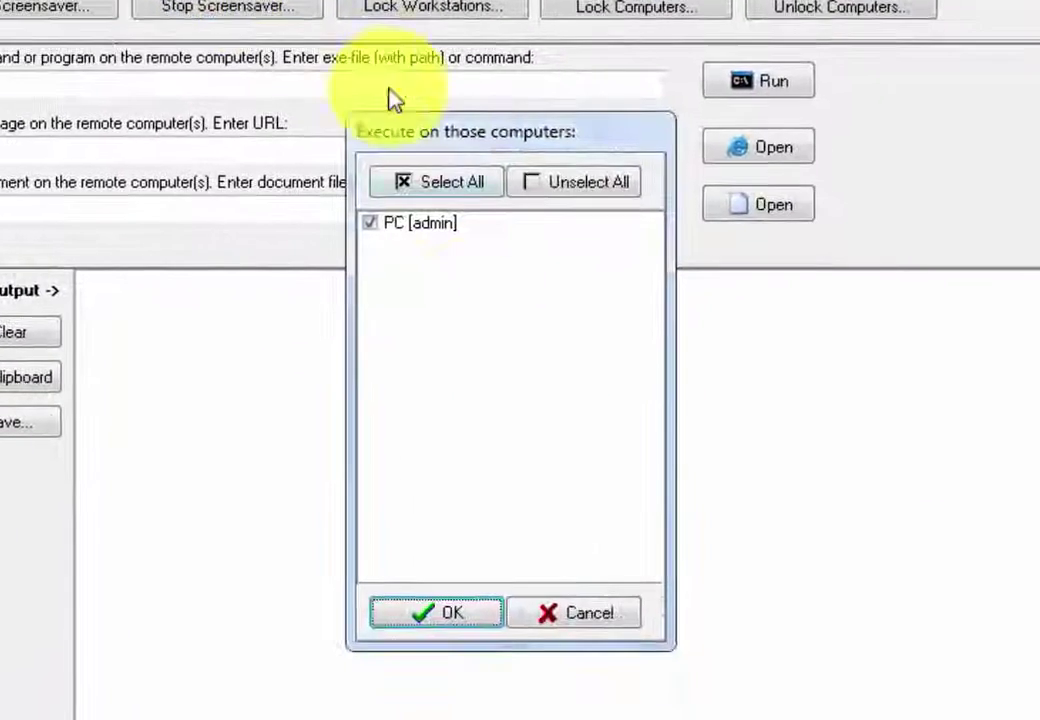
click(430, 613)
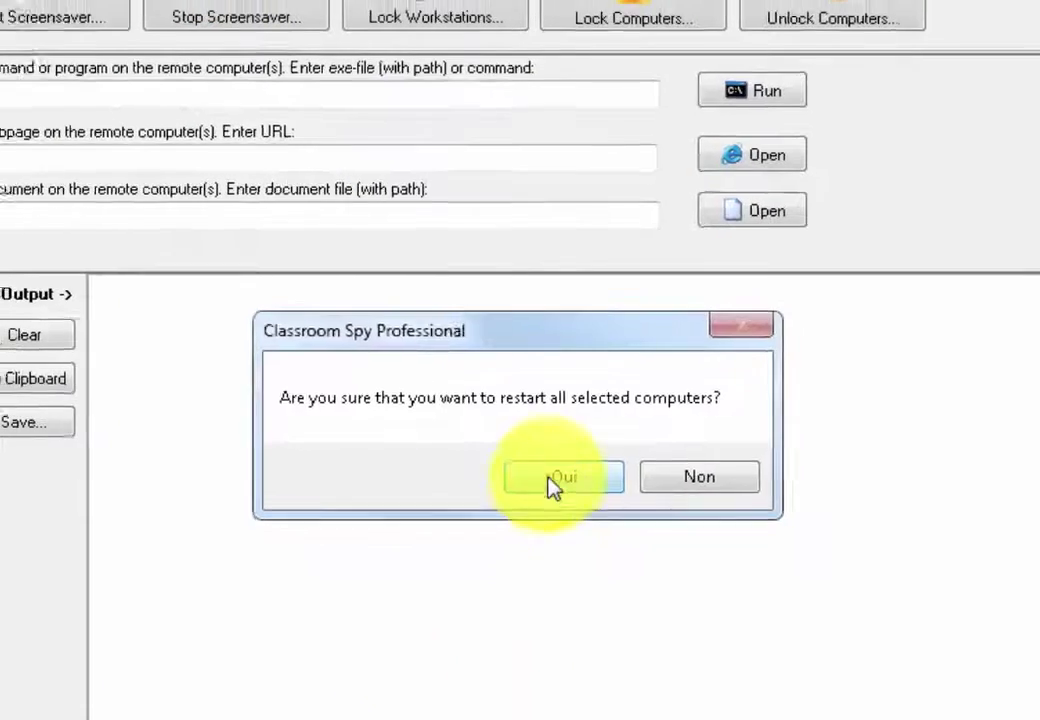
click(553, 480)
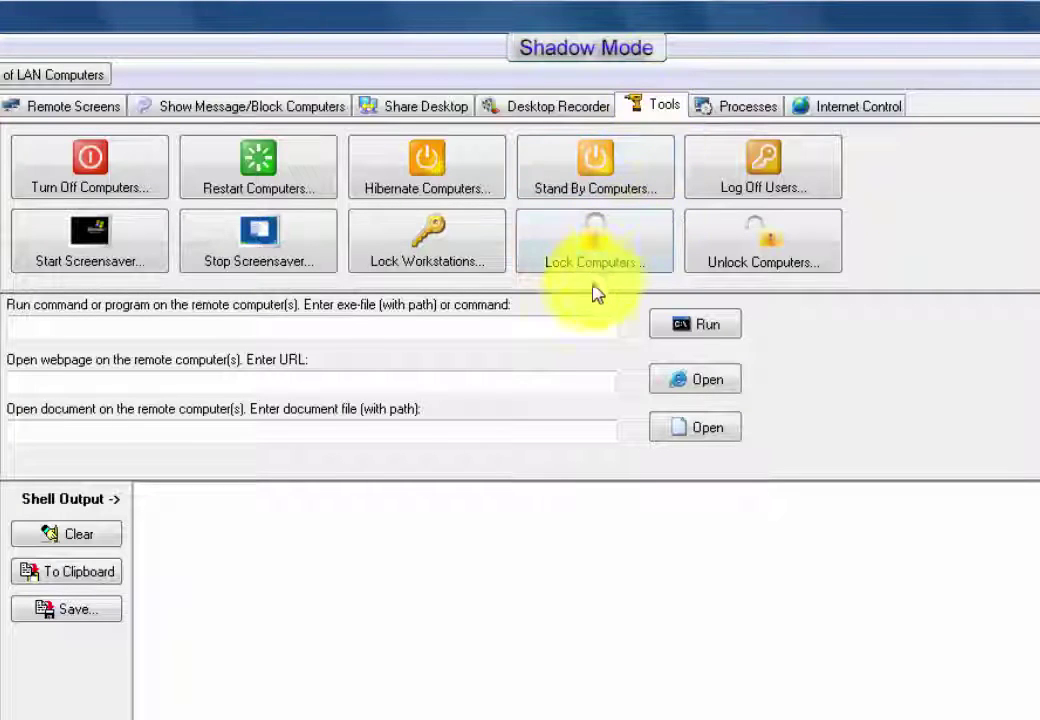
Run regedit remotely on the selected PC, then close the Registry Editor window.
click(557, 326)
text(regedit)
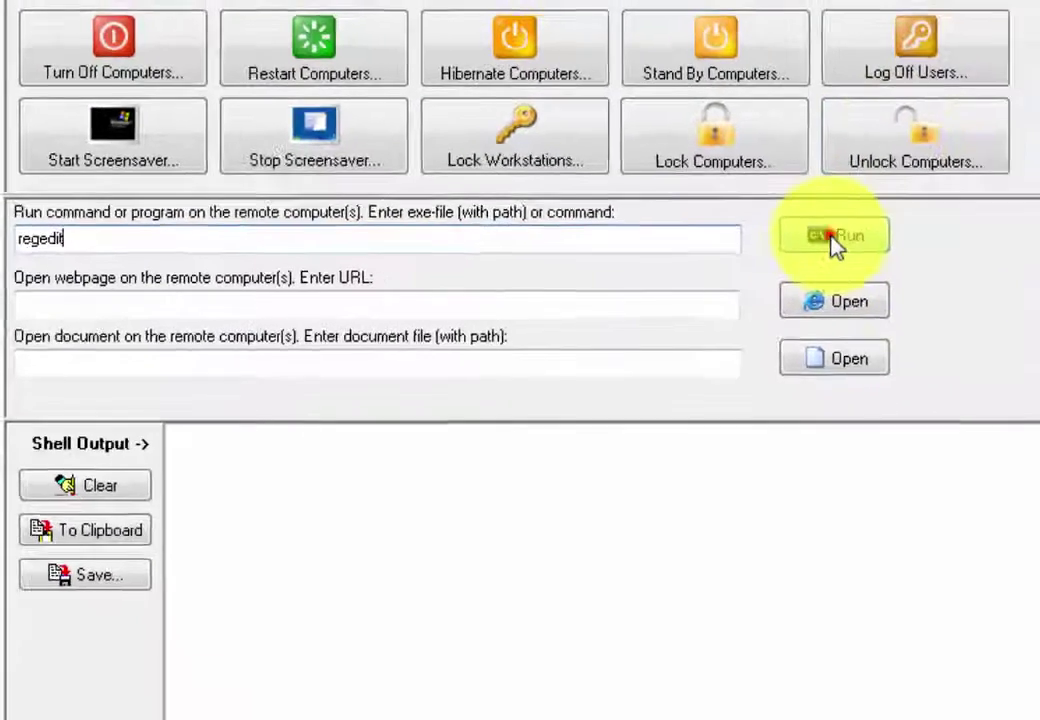
click(940, 266)
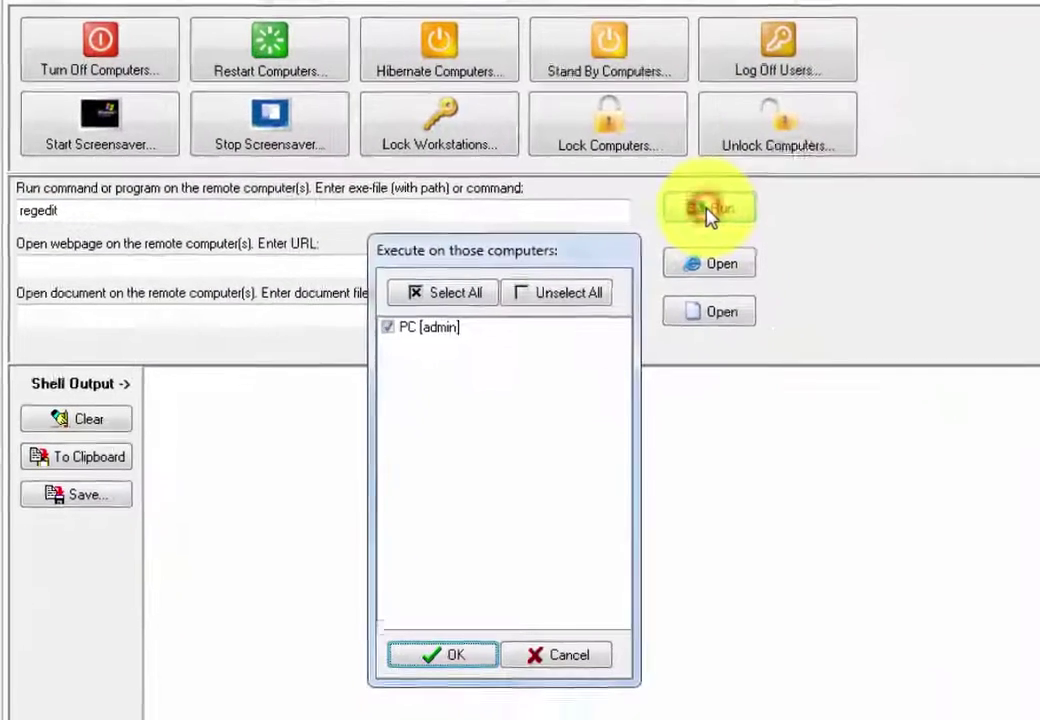
click(422, 645)
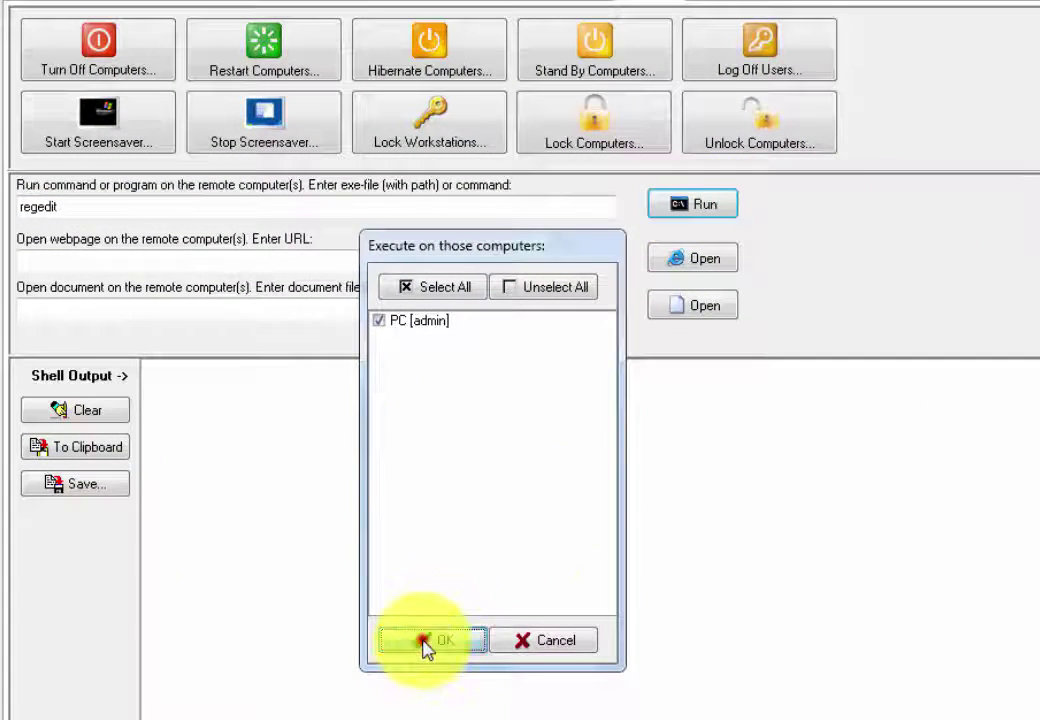
click(599, 538)
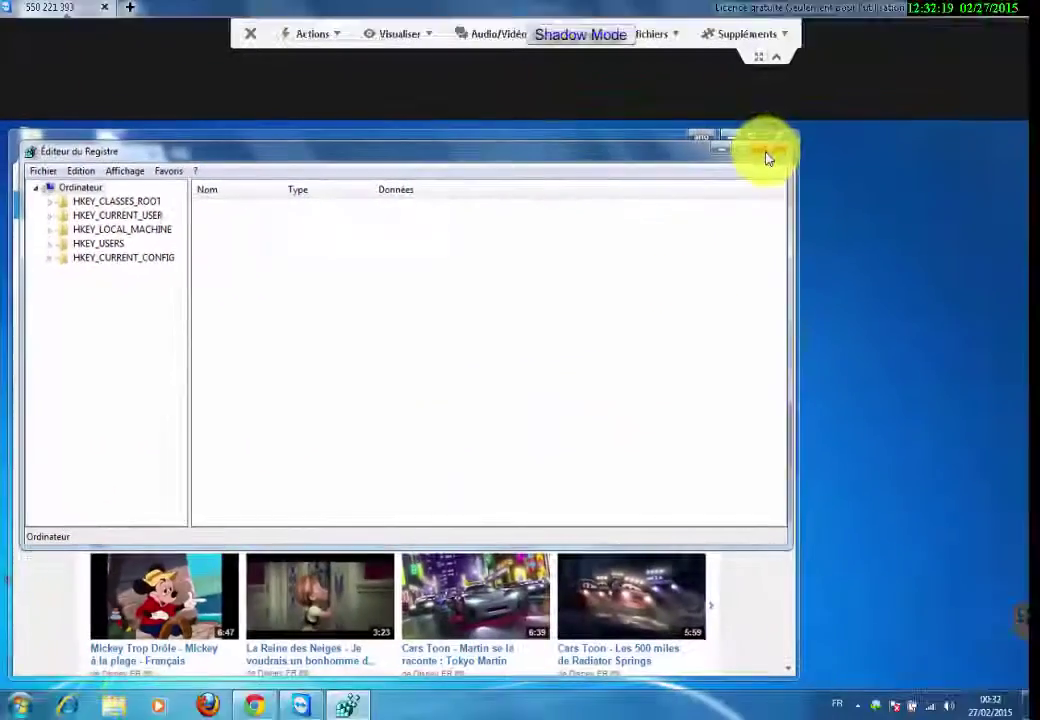
click(768, 156)
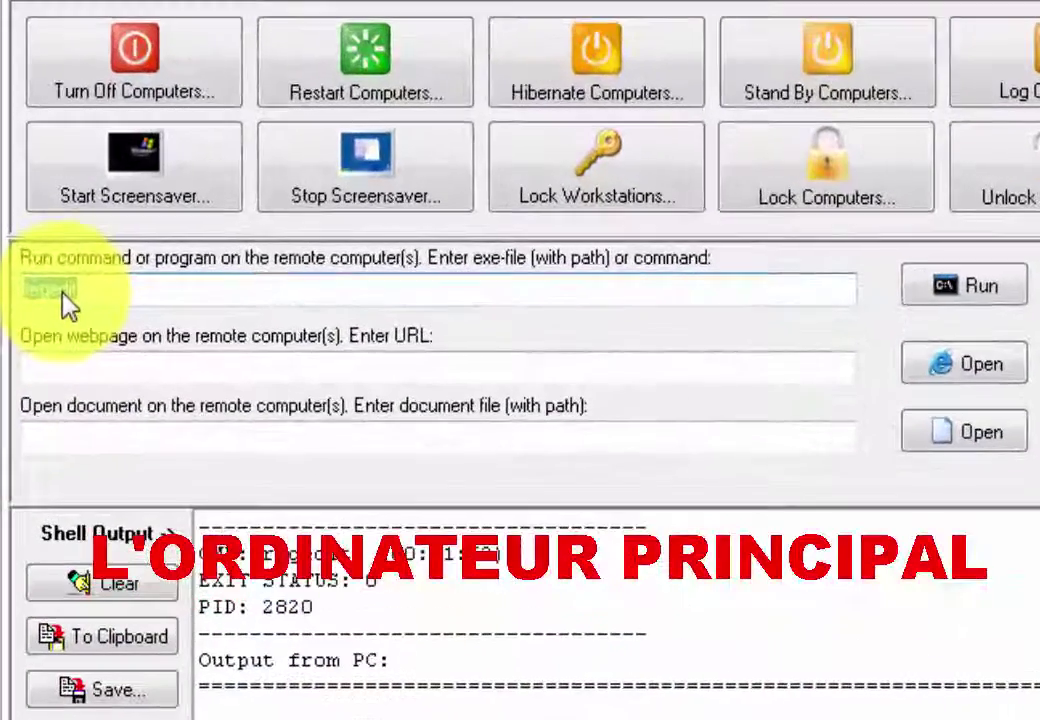
Run msconfig as a remote command on the selected PC, confirming with OK and Oui.
text(msco)
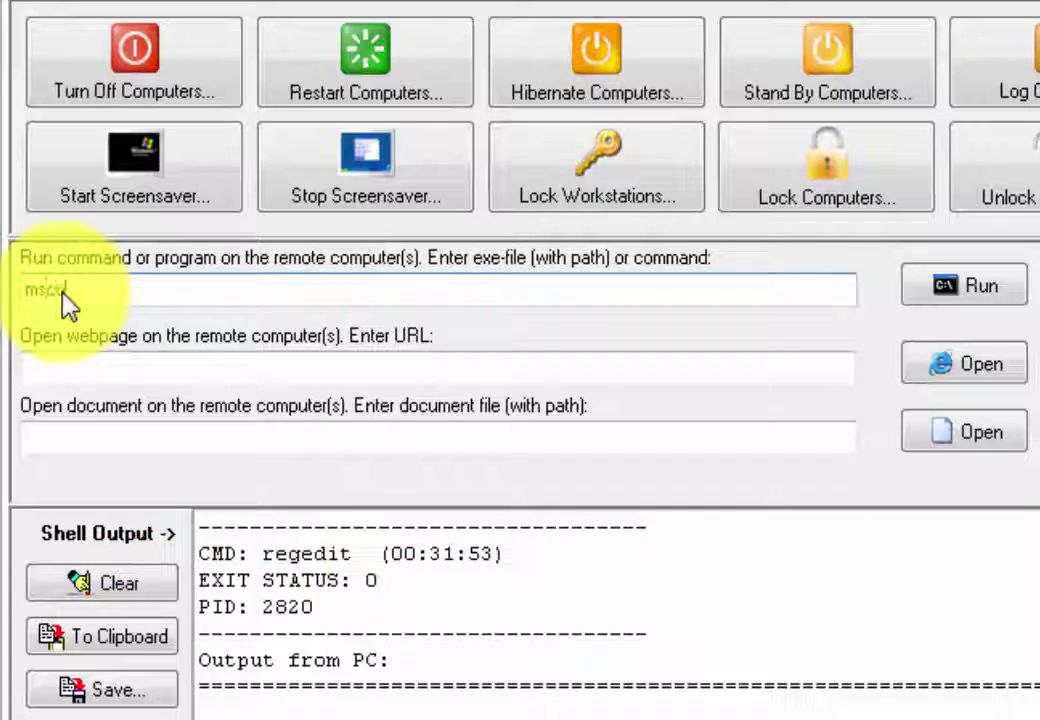
text(nfig)
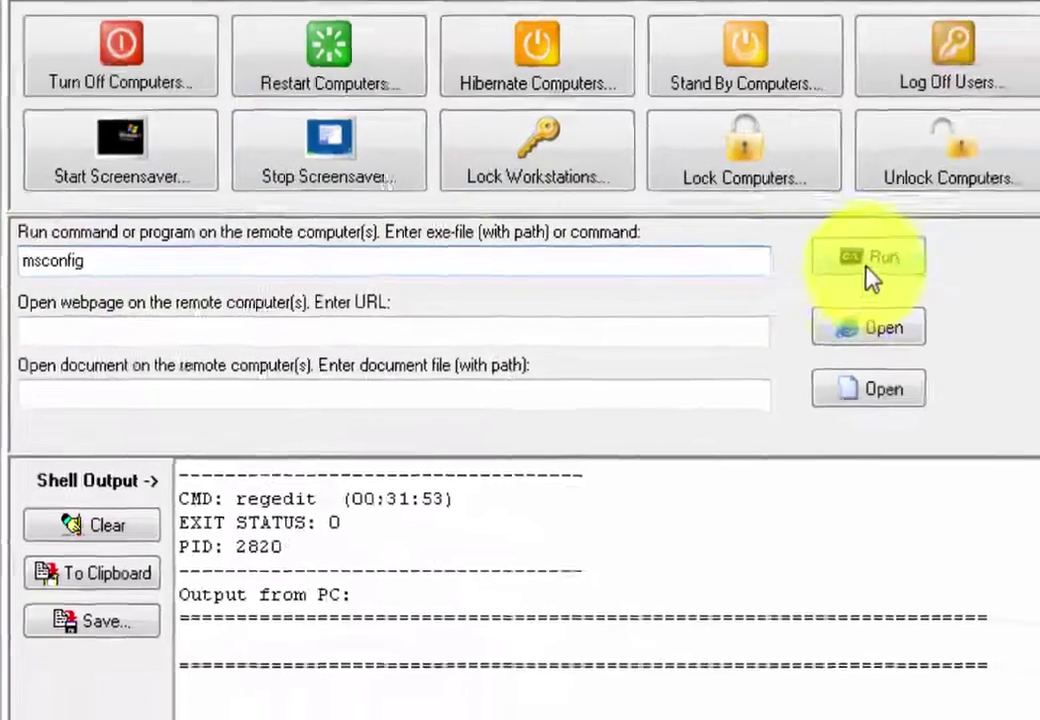
click(963, 287)
click(440, 680)
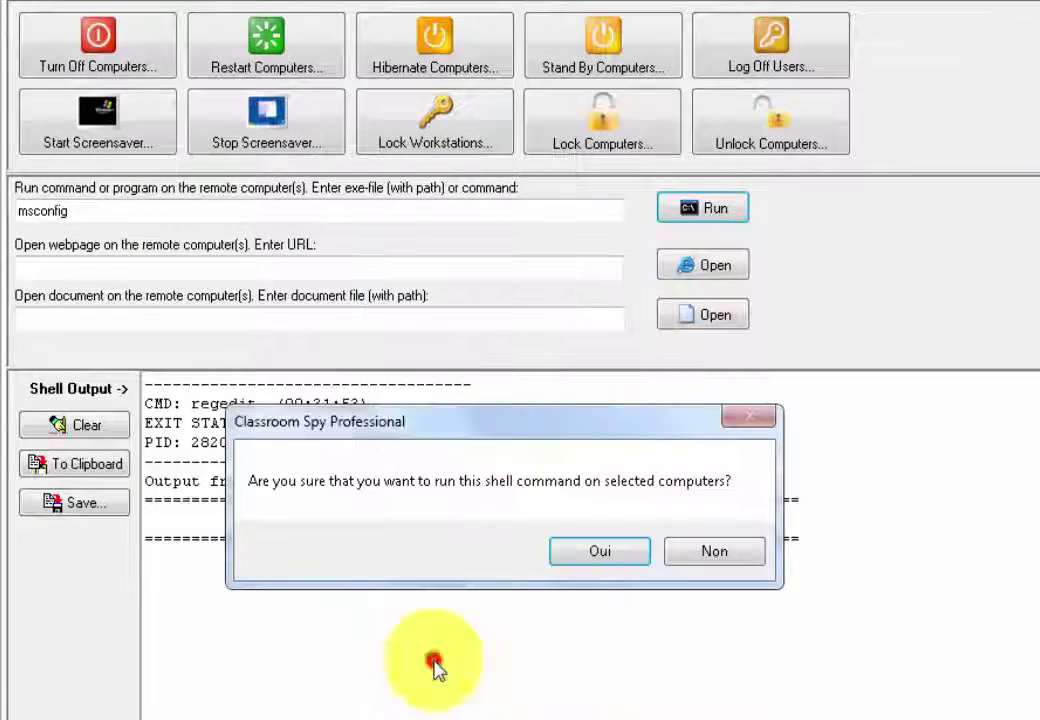
click(593, 556)
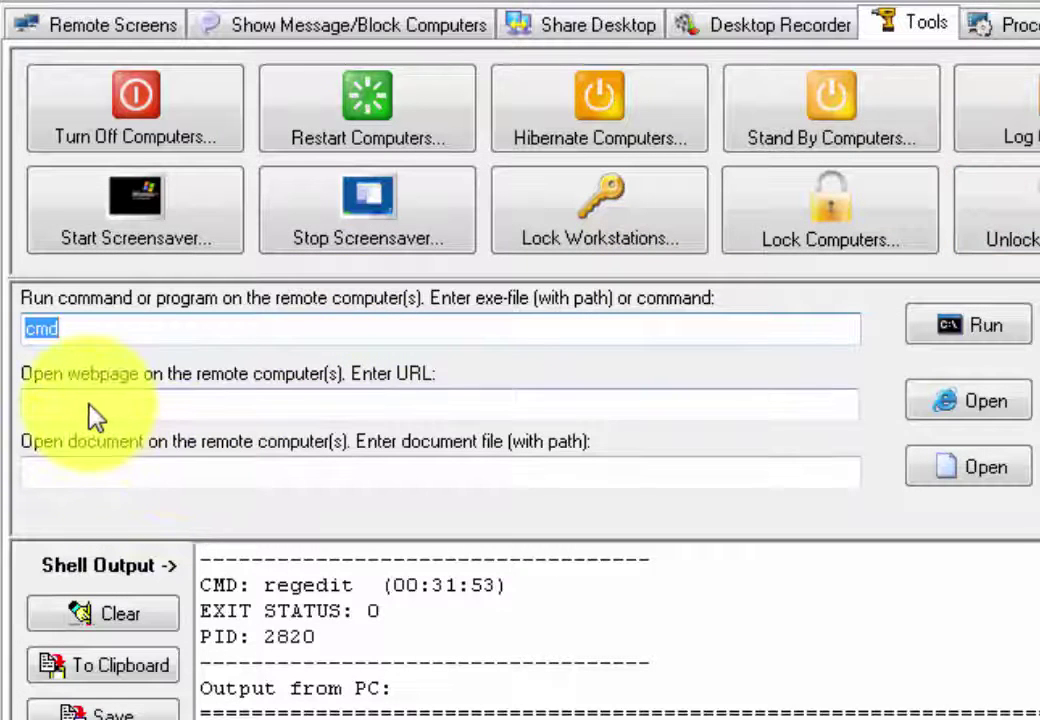
click(48, 412)
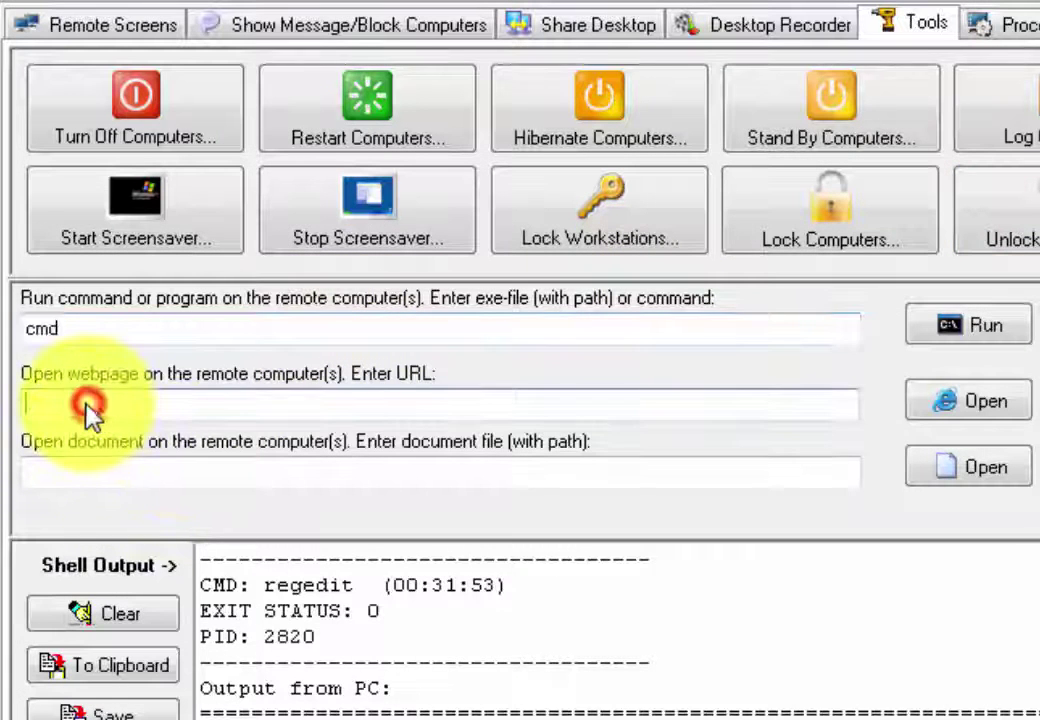
Paste the YouTube link into the webpage field and open it on the remote PC.
right_click(88, 405)
click(218, 557)
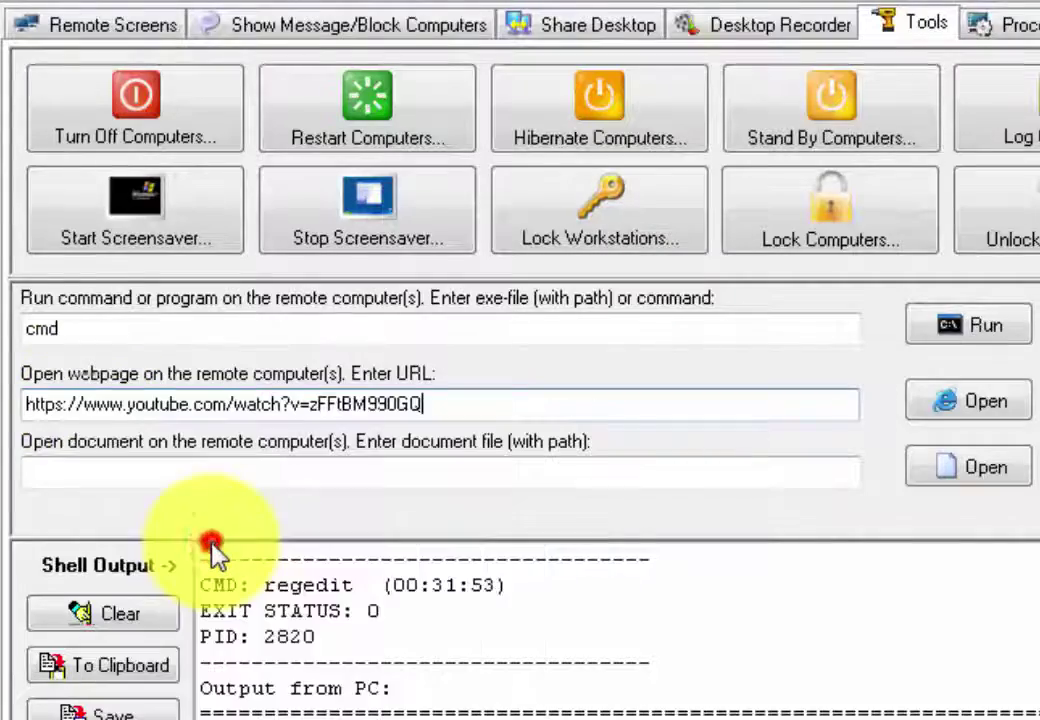
click(980, 410)
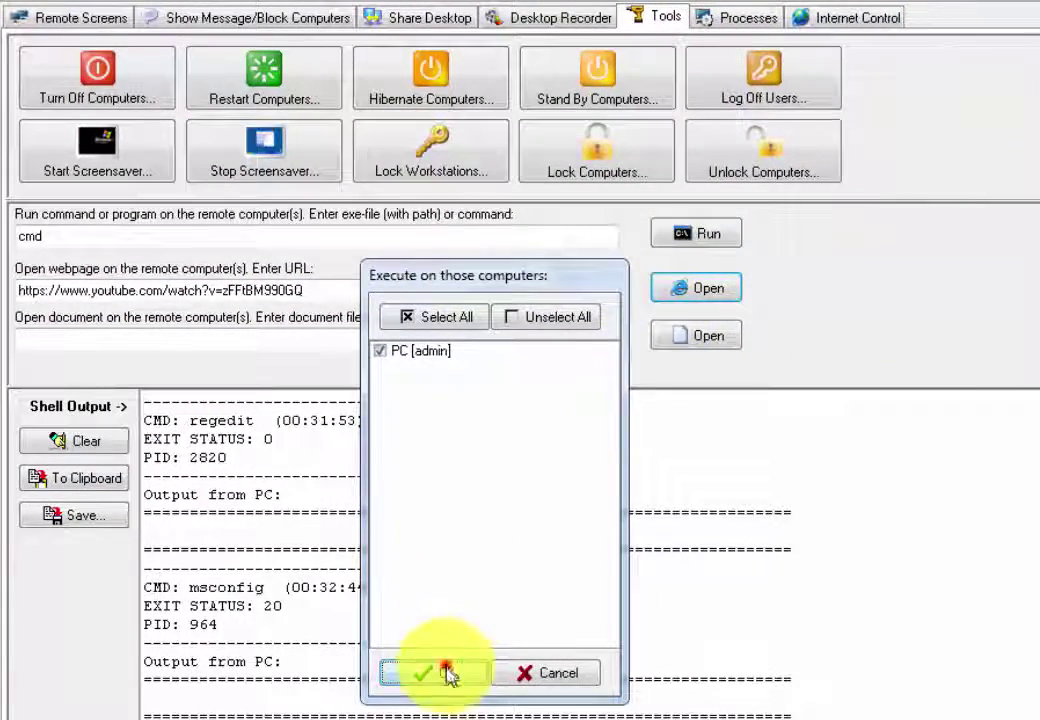
click(441, 672)
click(569, 561)
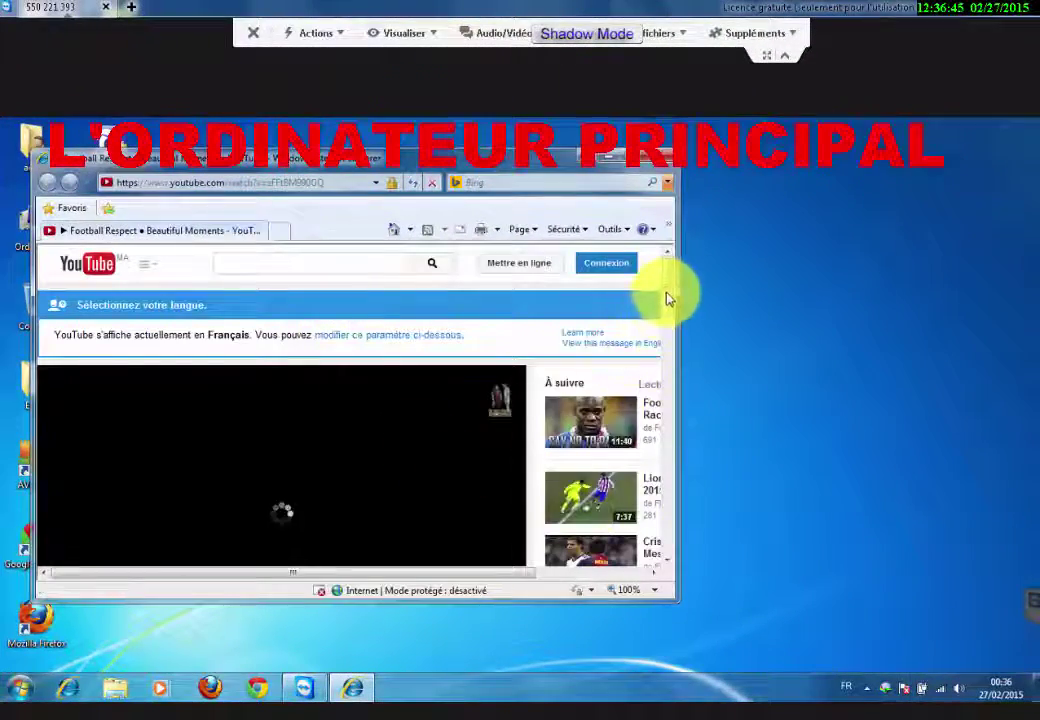
Scroll the Football Respect video page, then close Internet Explorer on the remote PC.
scroll(670, 296, down, 2)
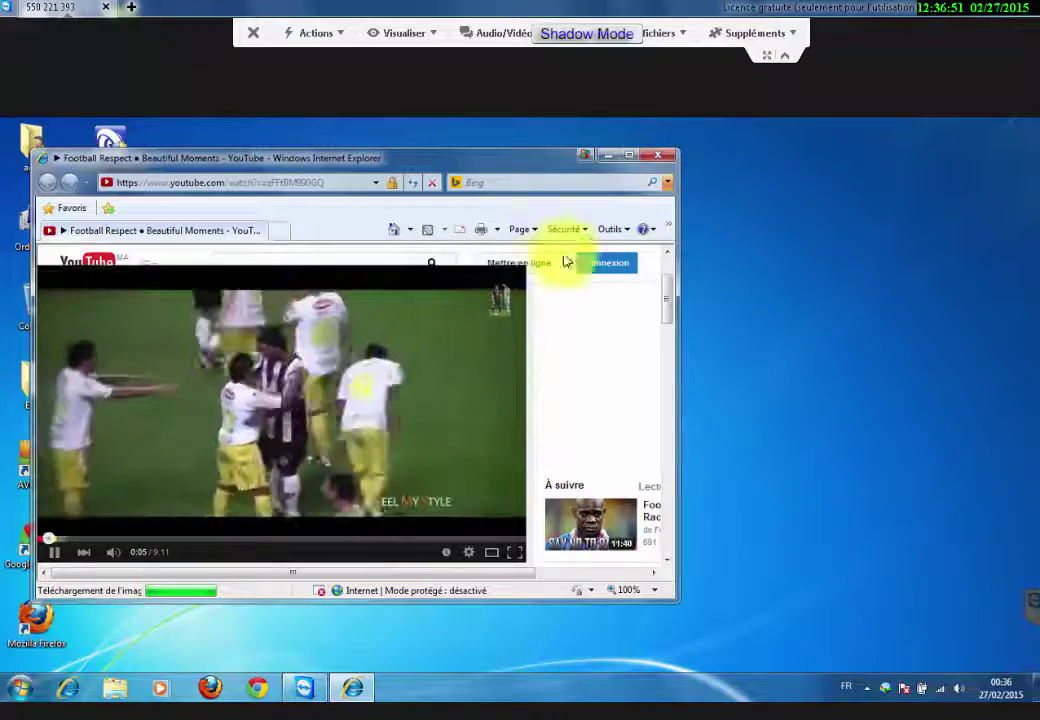
click(660, 158)
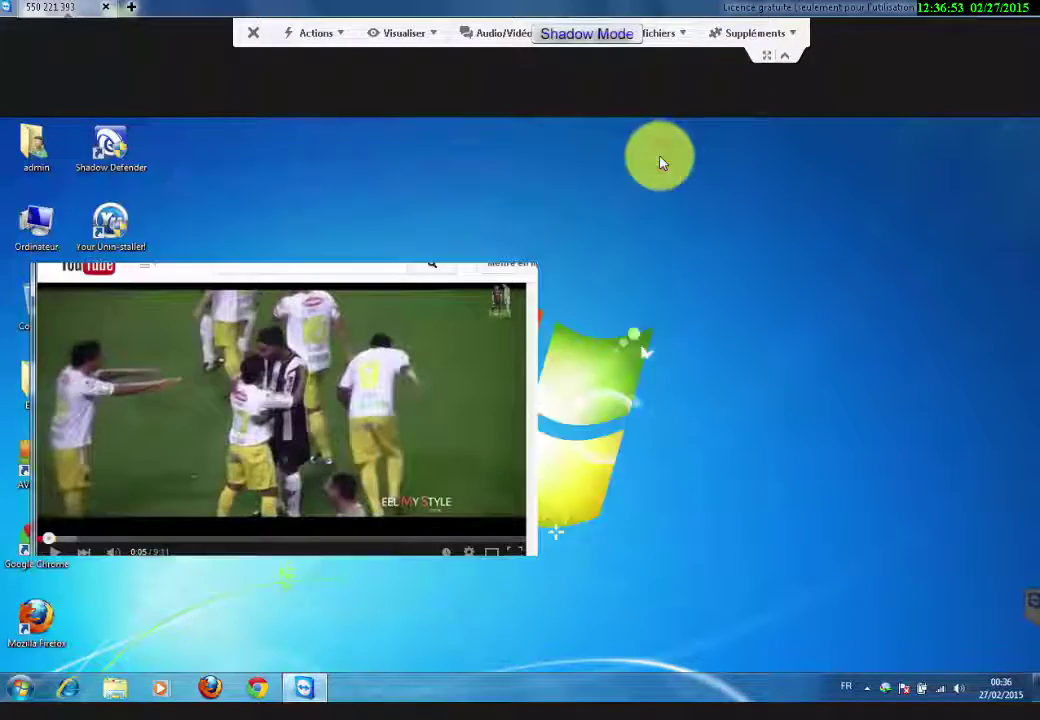